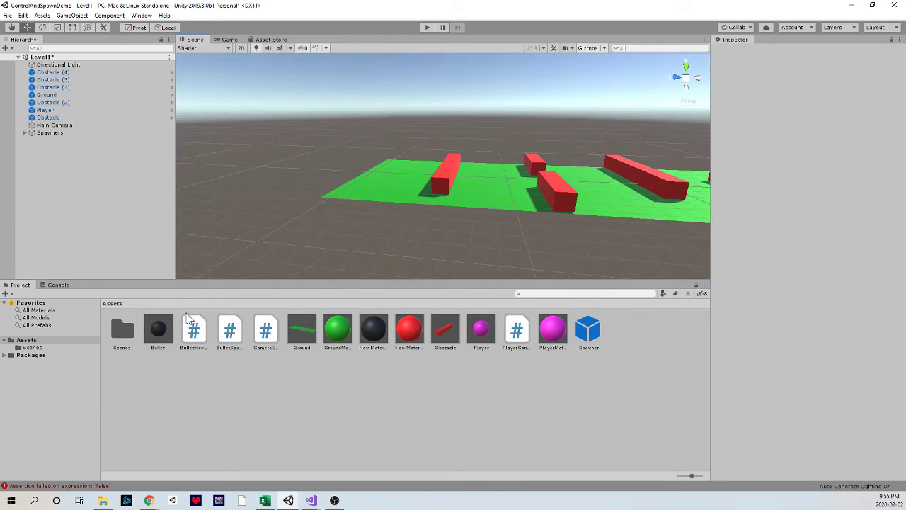
# Step: Open the Scenes folder and look through the Level2 and Level3 scenes, returning to Level1
pyautogui.doubleClick(118, 336)
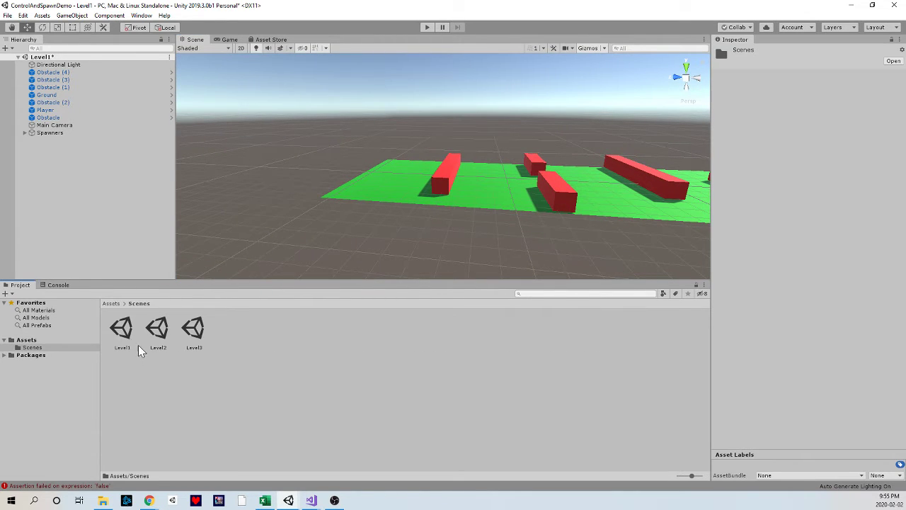
pyautogui.moveTo(128, 337); pyautogui.dragTo(64, 62)
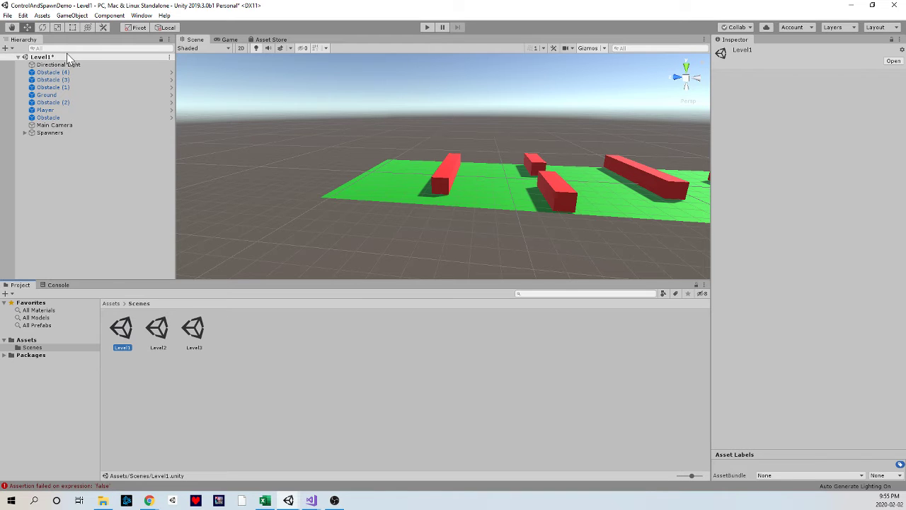
pyautogui.doubleClick(157, 330)
pyautogui.click(451, 271)
pyautogui.doubleClick(162, 332)
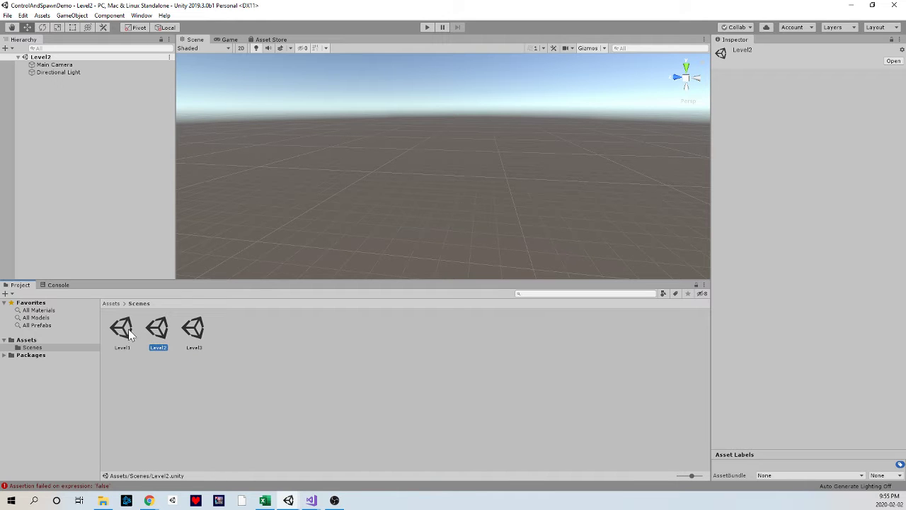
pyautogui.doubleClick(121, 329)
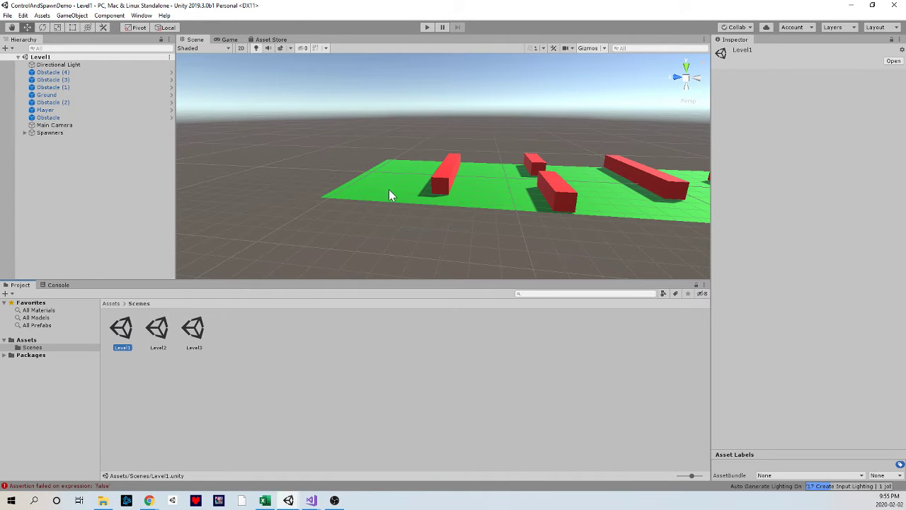
pyautogui.moveTo(390, 192); pyautogui.dragTo(375, 249, button='right')
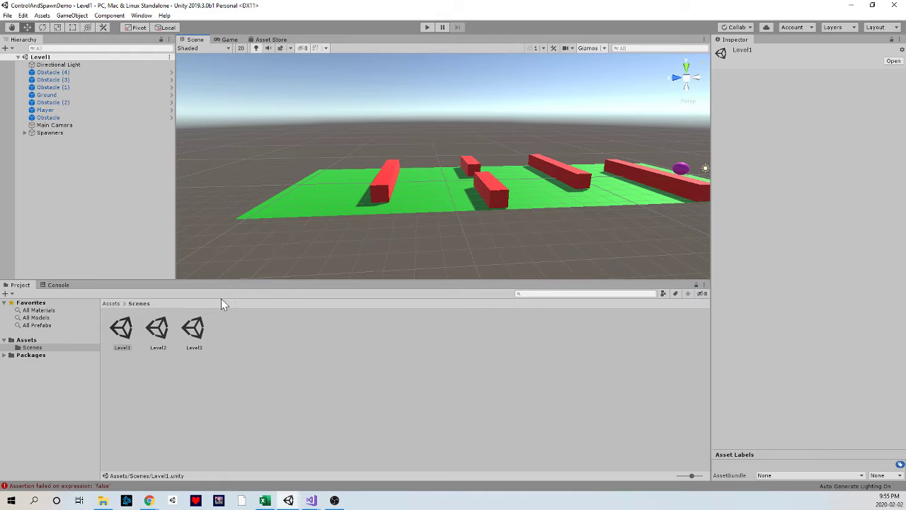
pyautogui.doubleClick(196, 330)
pyautogui.doubleClick(159, 330)
pyautogui.doubleClick(125, 328)
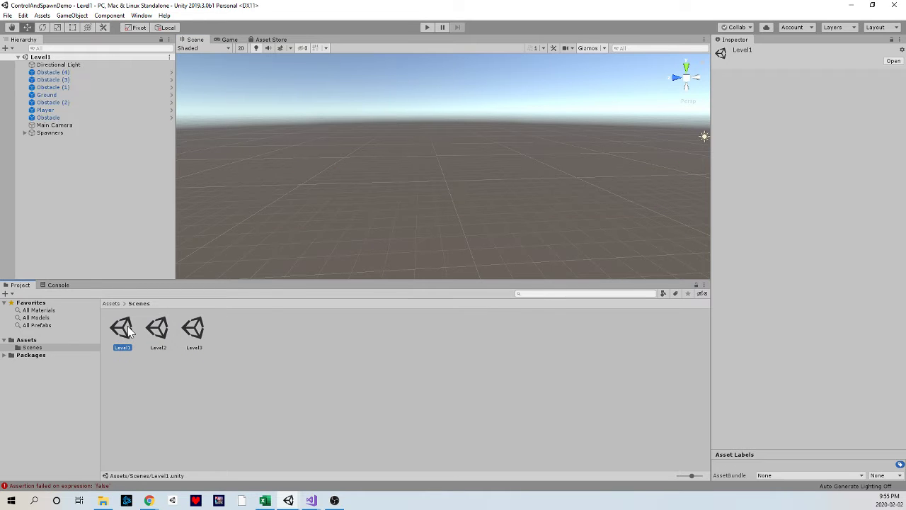
# Step: Open the build settings and look through the target platforms, ending on PC, Mac & Linux Standalone
pyautogui.click(8, 15)
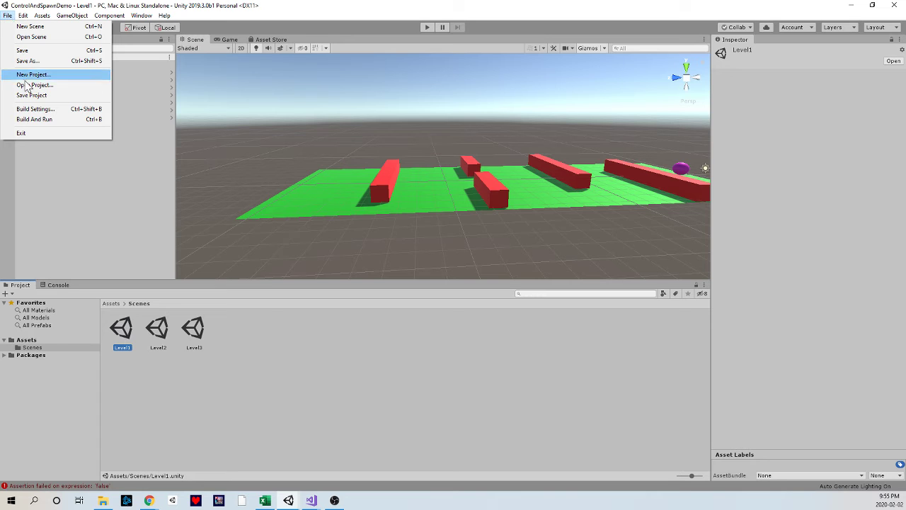
pyautogui.click(29, 111)
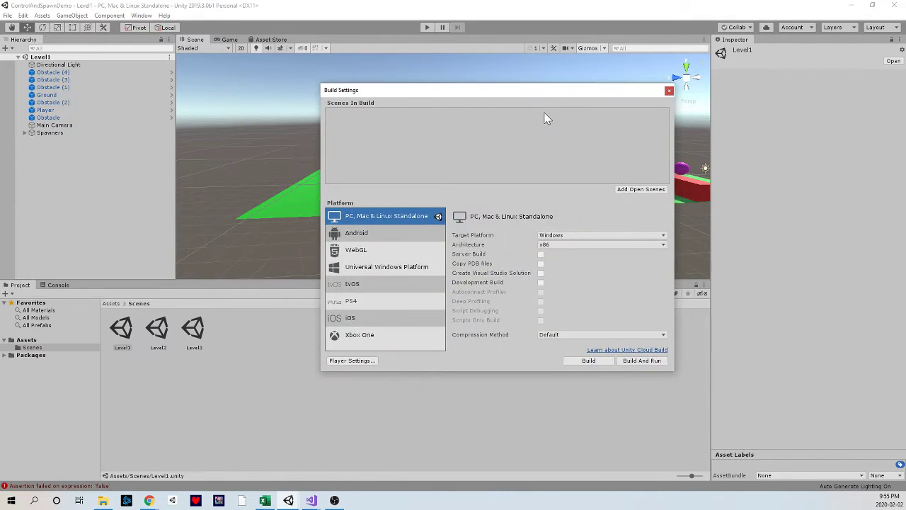
pyautogui.click(363, 250)
pyautogui.click(364, 283)
pyautogui.click(364, 300)
pyautogui.click(378, 217)
# Step: Add the scenes Level1, Level2 and Level3 to the build list in that order
pyautogui.click(203, 355)
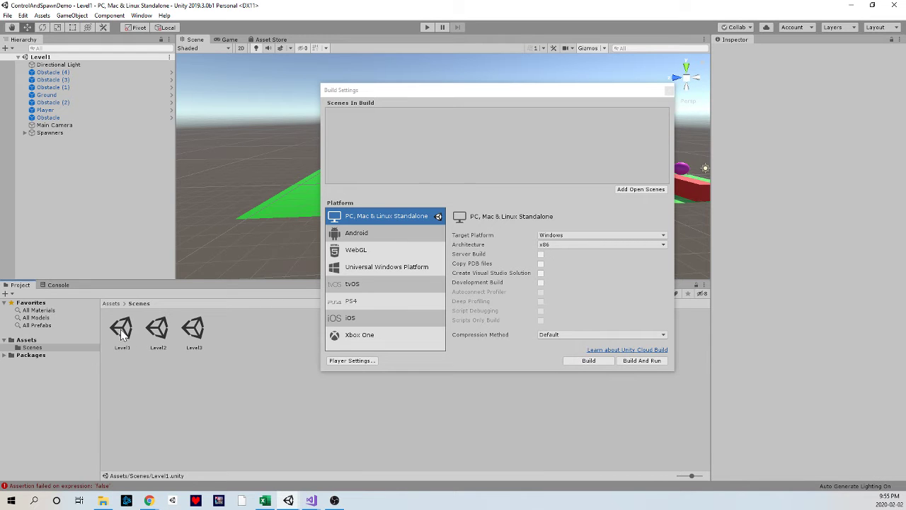
pyautogui.moveTo(120, 339); pyautogui.dragTo(368, 129)
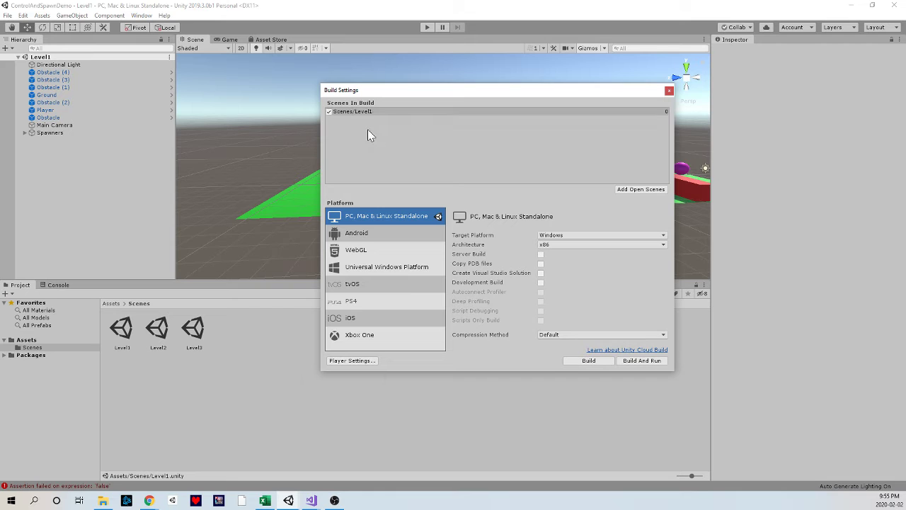
pyautogui.moveTo(150, 335); pyautogui.dragTo(379, 150)
pyautogui.moveTo(199, 335); pyautogui.dragTo(375, 136)
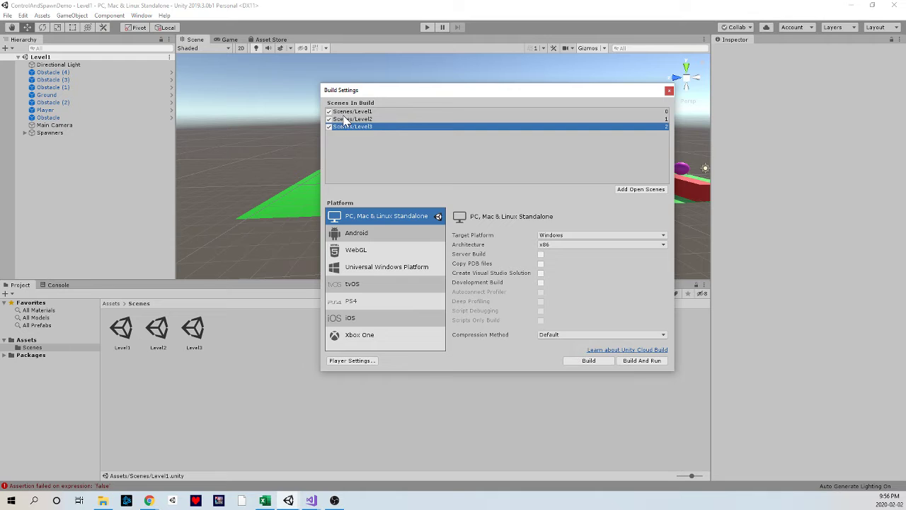
# Step: Review the order and build index of the three listed scenes, and close the build settings
pyautogui.click(353, 113)
pyautogui.click(360, 119)
pyautogui.click(360, 126)
pyautogui.click(365, 113)
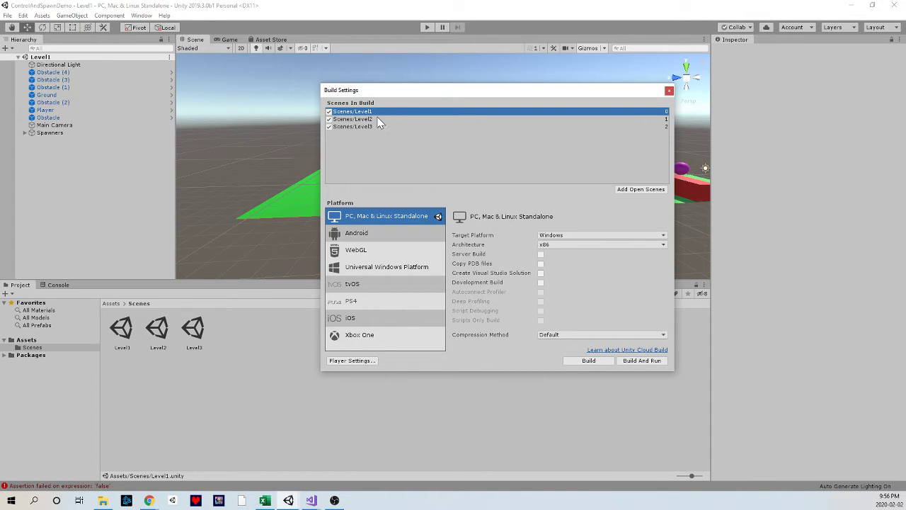
pyautogui.click(368, 120)
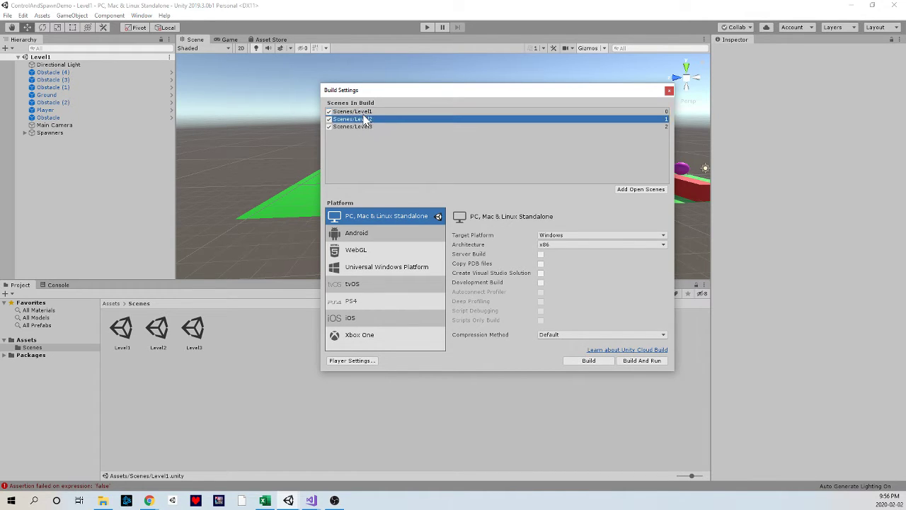
pyautogui.press('Up')
pyautogui.click(366, 121)
pyautogui.click(369, 127)
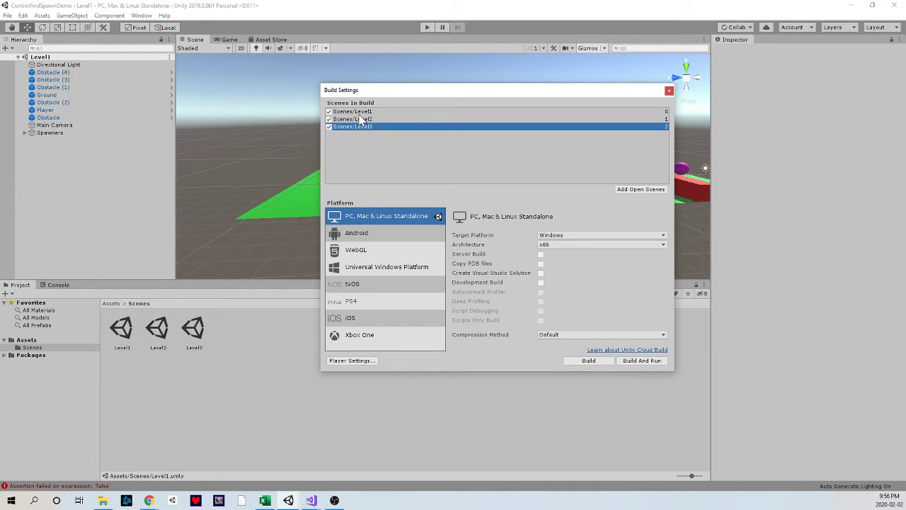
pyautogui.click(360, 112)
pyautogui.click(366, 120)
pyautogui.click(365, 127)
pyautogui.click(669, 91)
# Step: Add a cube to Level1 and move it to the ground's far end, at about X -1.14 and Z 30.09
pyautogui.moveTo(467, 191); pyautogui.dragTo(408, 164, button='right')
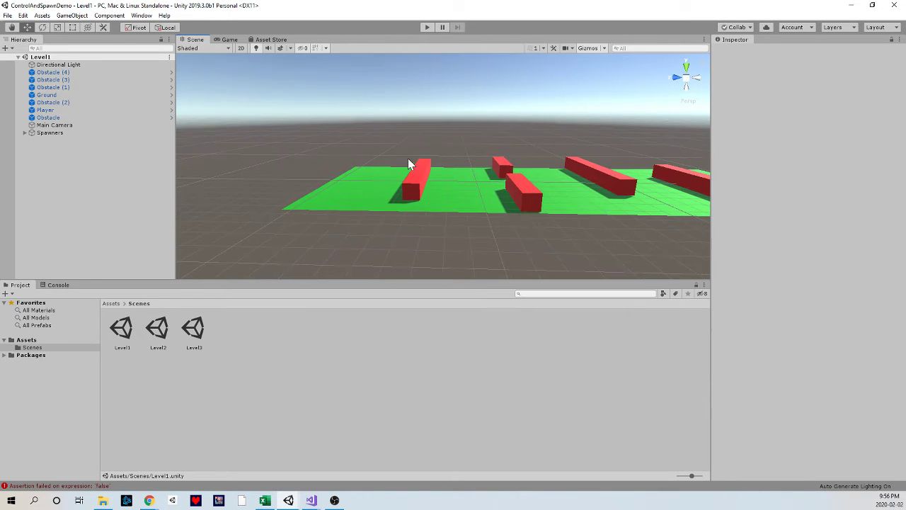
pyautogui.rightClick(70, 161)
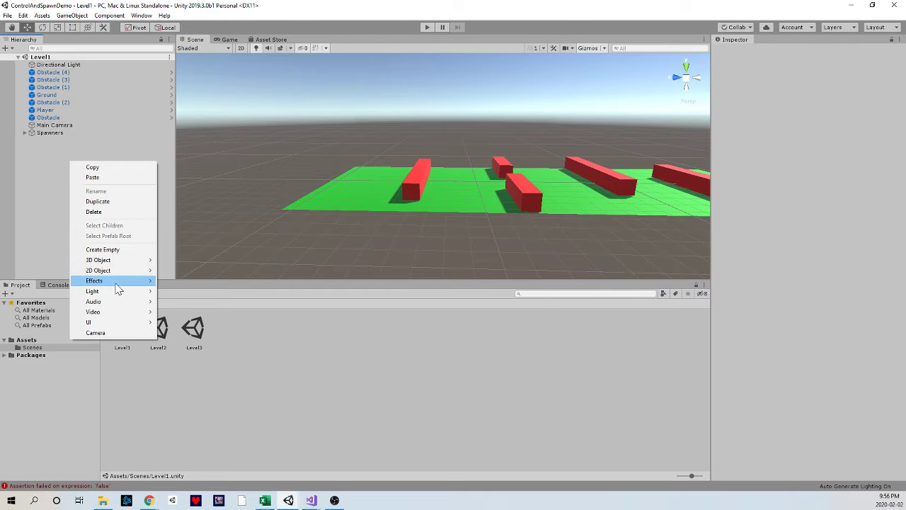
pyautogui.moveTo(114, 261)
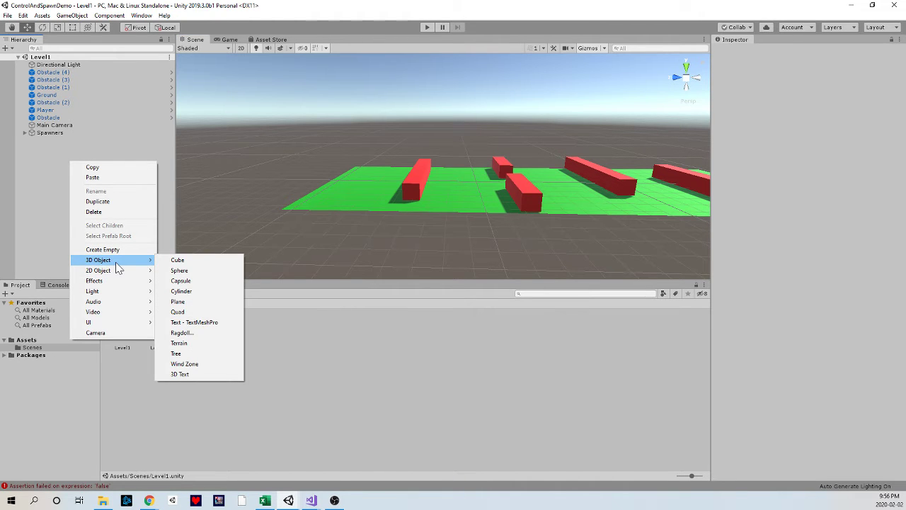
pyautogui.click(196, 260)
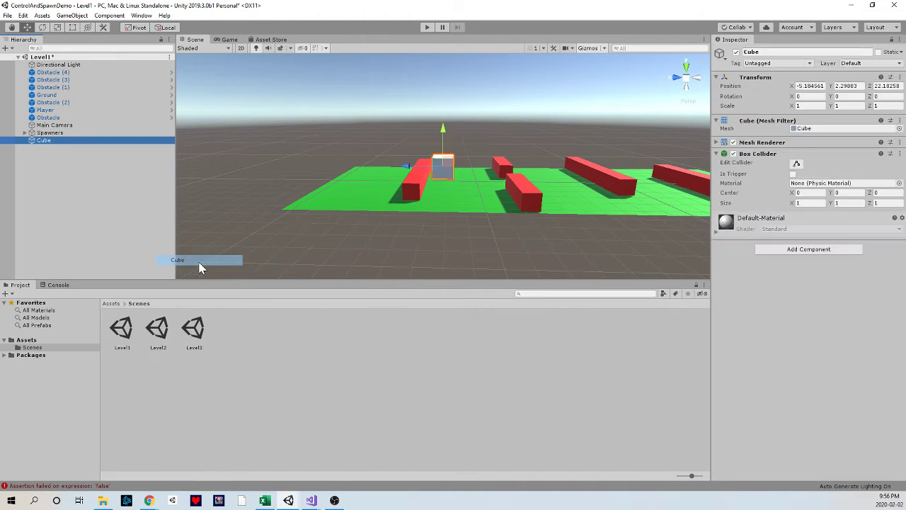
pyautogui.moveTo(414, 172); pyautogui.dragTo(254, 166)
pyautogui.press('f')
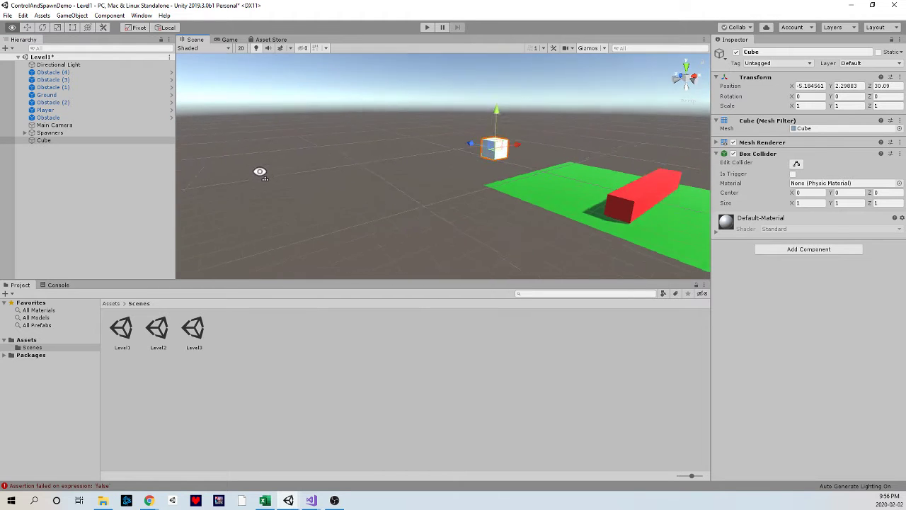
pyautogui.moveTo(259, 169); pyautogui.dragTo(300, 146, button='right')
pyautogui.moveTo(365, 143); pyautogui.dragTo(436, 152)
pyautogui.press('f')
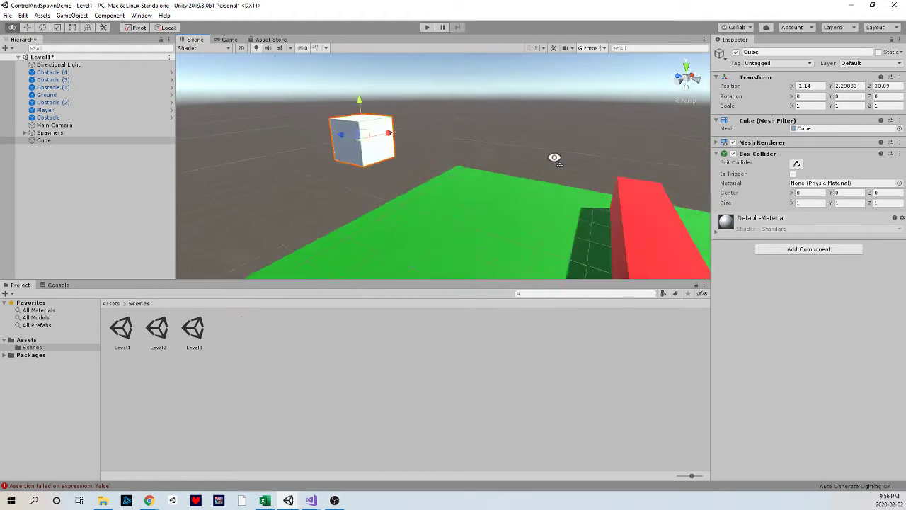
# Step: Lower the cube to about Y 0.21 and place it against the ground's end edge at about Z 31.2
pyautogui.moveTo(420, 104); pyautogui.dragTo(420, 188)
pyautogui.moveTo(478, 170); pyautogui.dragTo(473, 218, button='right')
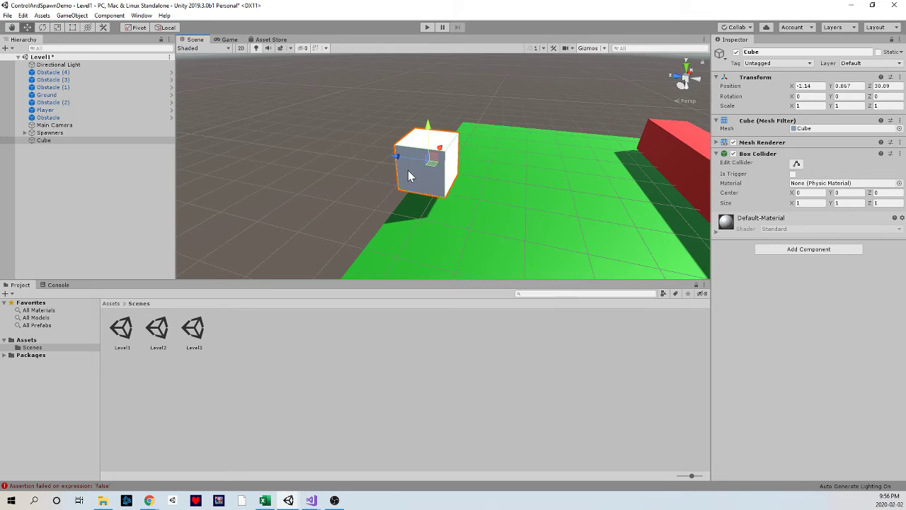
pyautogui.moveTo(397, 157); pyautogui.dragTo(344, 147)
pyautogui.moveTo(375, 122); pyautogui.dragTo(376, 145)
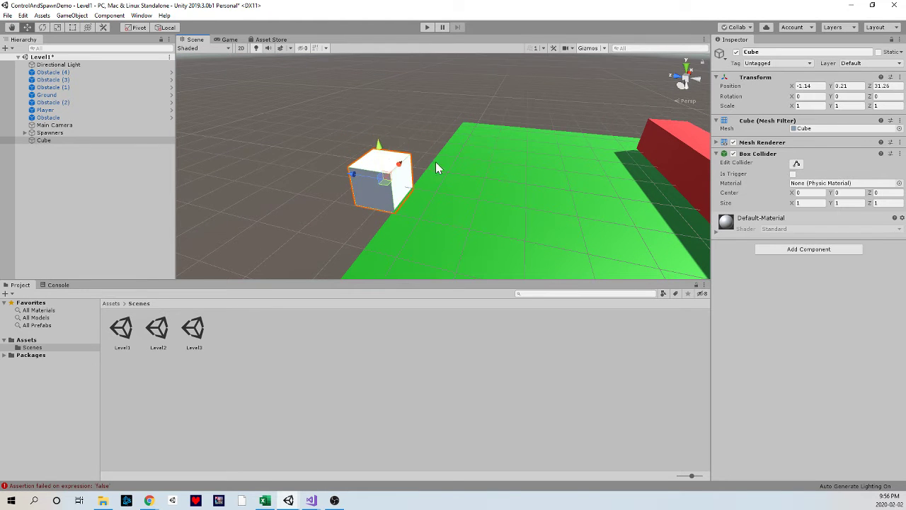
pyautogui.press('a')
pyautogui.moveTo(439, 167); pyautogui.dragTo(479, 174, button='right')
pyautogui.moveTo(410, 178); pyautogui.dragTo(416, 179)
pyautogui.moveTo(536, 174); pyautogui.dragTo(342, 182, button='right')
pyautogui.press('d')
pyautogui.press('s')
# Step: Scale the cube into a wall spanning the ground's width, about 9.73 in X and 2.99 in Y
pyautogui.moveTo(449, 185); pyautogui.dragTo(782, 173)
pyautogui.press('r')
pyautogui.press('w')
pyautogui.moveTo(469, 177)
pyautogui.mouseDown()
pyautogui.moveTo(458, 182)
pyautogui.moveTo(467, 181)
pyautogui.mouseUp()
pyautogui.press('e')
pyautogui.press('r')
pyautogui.keyDown('alt'); pyautogui.moveTo(536, 168); pyautogui.dragTo(496, 167); pyautogui.keyUp('alt')
pyautogui.moveTo(451, 145); pyautogui.dragTo(616, 169)
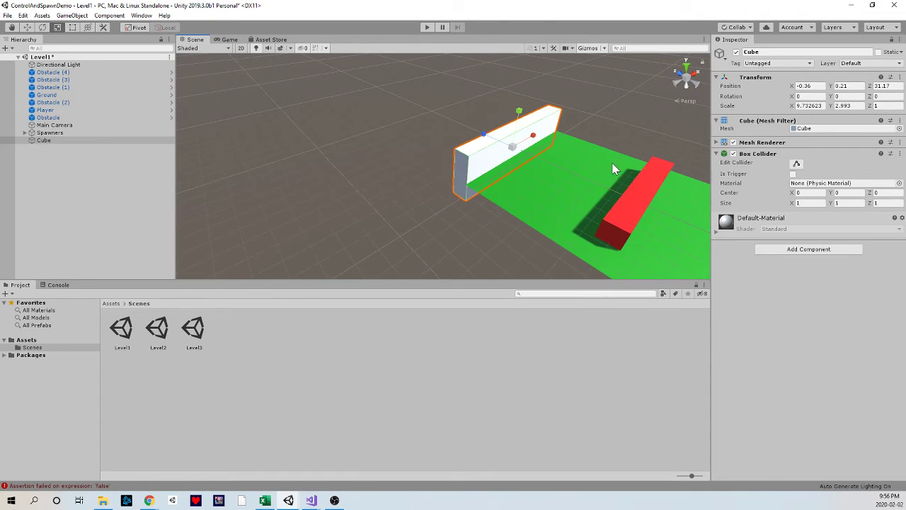
# Step: Thin the wall to about 0.43 in Z and shift it to about Z 30.98 at the ground's edge
pyautogui.keyDown('alt'); pyautogui.moveTo(448, 185); pyautogui.dragTo(551, 181); pyautogui.keyUp('alt')
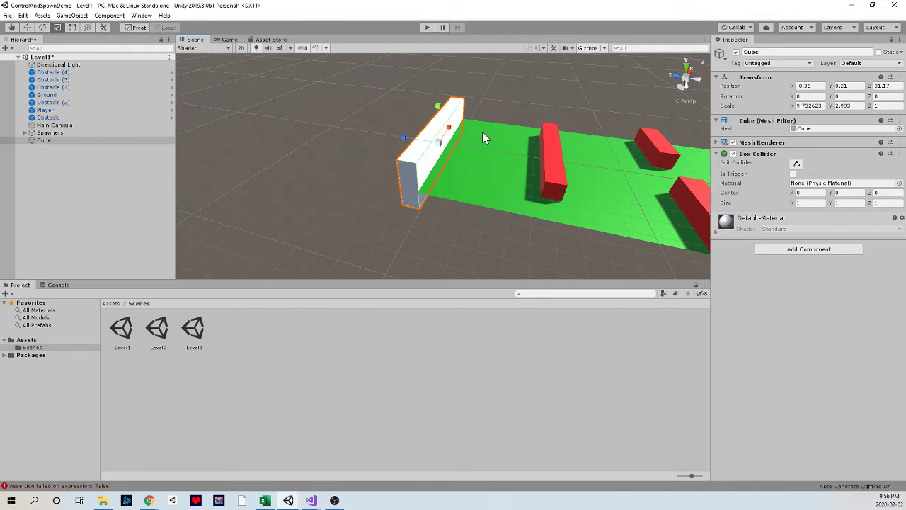
pyautogui.keyDown('alt'); pyautogui.moveTo(366, 140); pyautogui.dragTo(316, 121); pyautogui.keyUp('alt')
pyautogui.press('w')
pyautogui.click(370, 176)
pyautogui.keyDown('alt'); pyautogui.moveTo(370, 176); pyautogui.dragTo(382, 144); pyautogui.keyUp('alt')
pyautogui.click(382, 143)
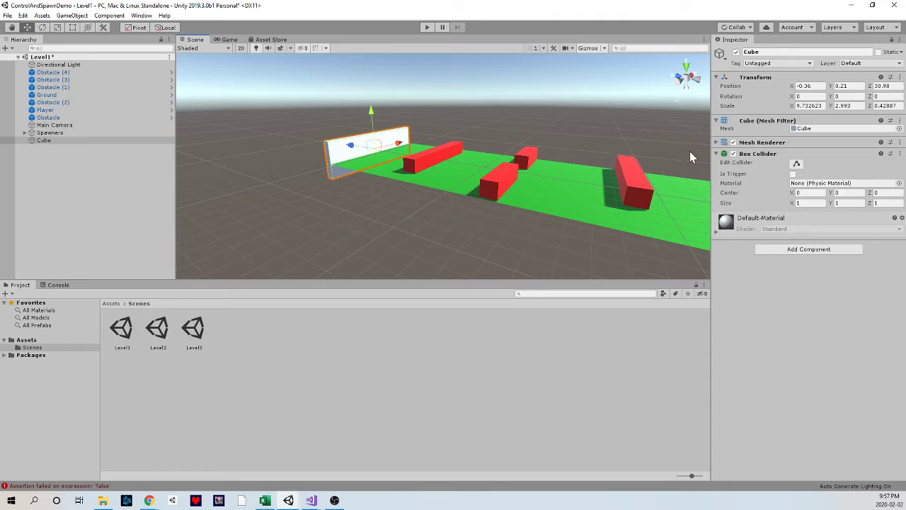
# Step: Make the wall invisible by disabling its Mesh Renderer while keeping its Box Collider enabled
pyautogui.click(733, 143)
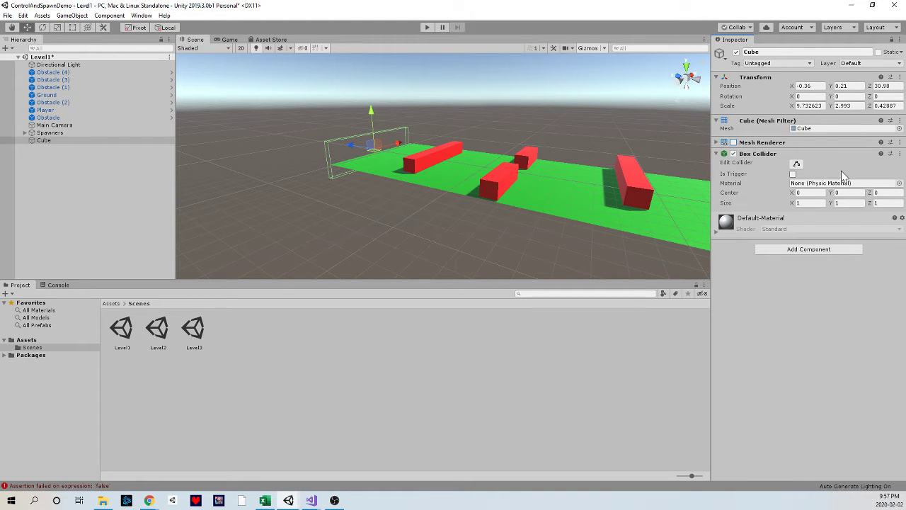
pyautogui.click(734, 143)
pyautogui.click(733, 143)
pyautogui.click(519, 121)
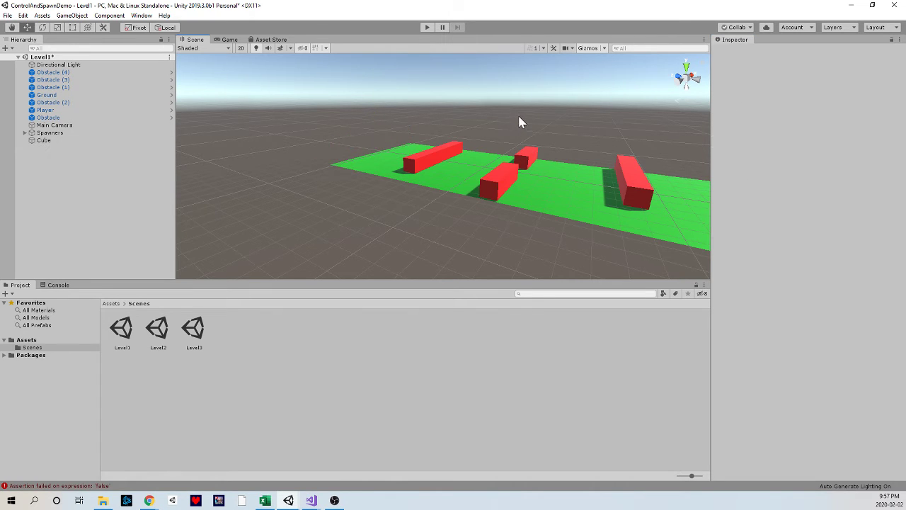
# Step: Rename the wall cube as ExitWall
pyautogui.click(63, 142)
pyautogui.rightClick(63, 142)
pyautogui.click(98, 171)
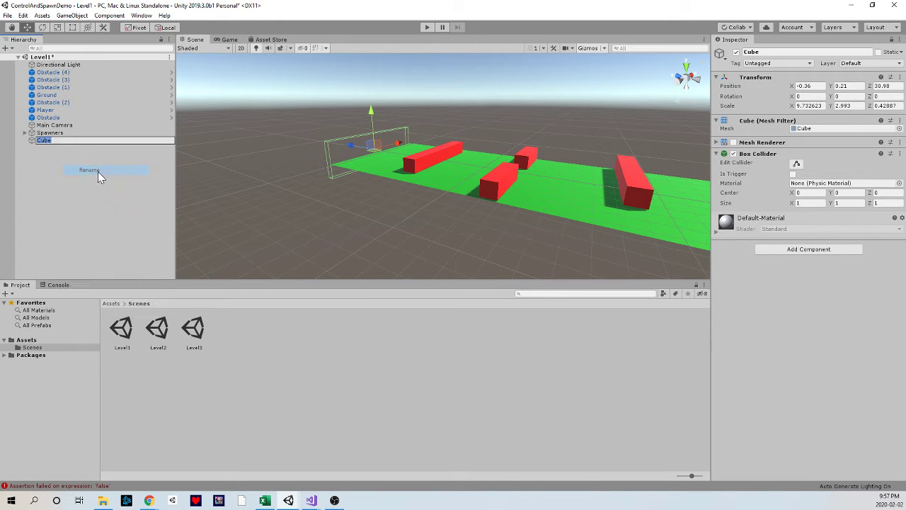
pyautogui.write('ExitWall')
pyautogui.press('Return')
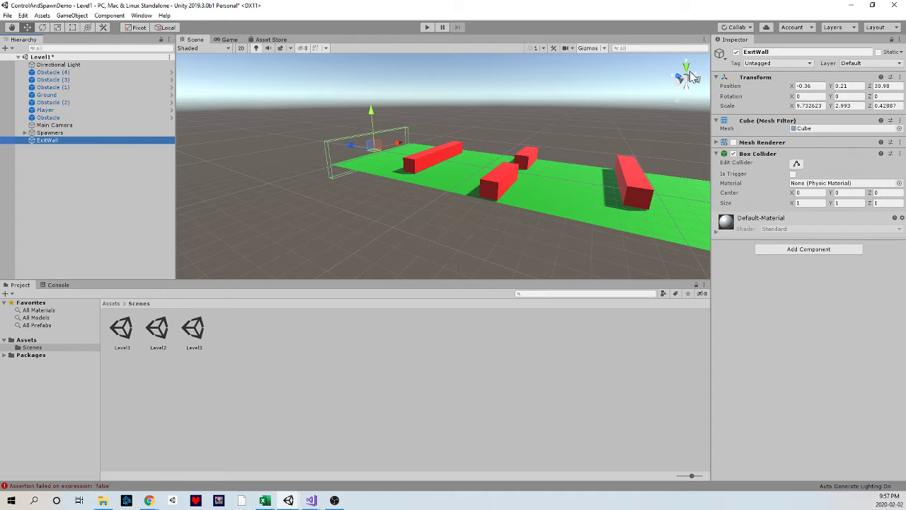
# Step: Assign the Finish tag to the ExitWall object
pyautogui.click(777, 64)
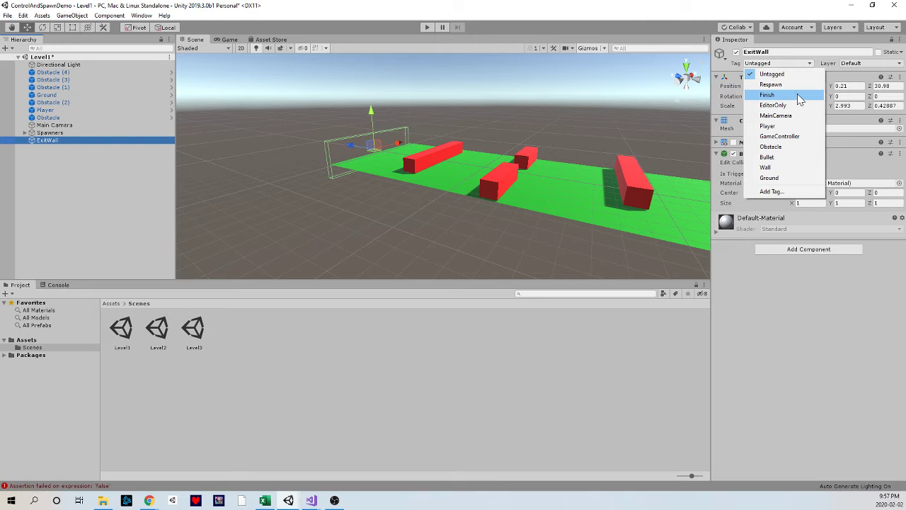
pyautogui.click(798, 96)
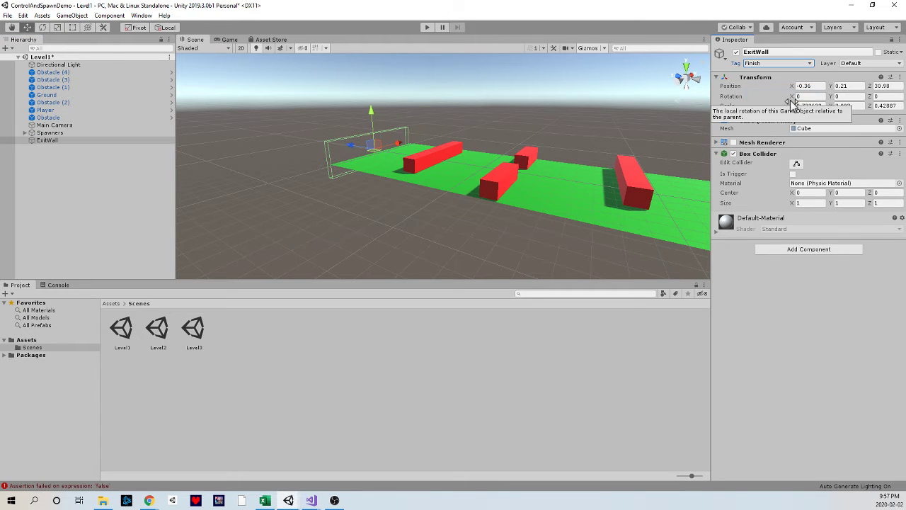
pyautogui.click(802, 294)
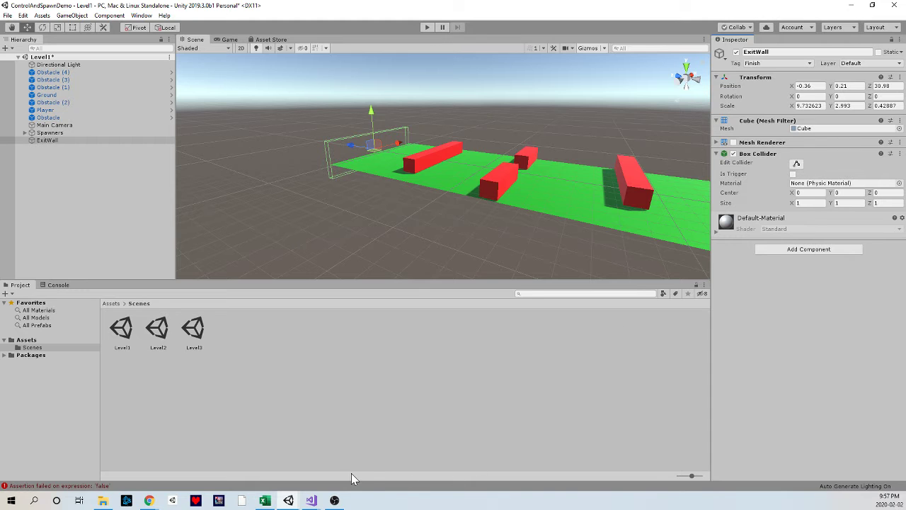
# Step: Switch to Visual Studio and examine the "Finish" tag check in PlayerController.cs's OnCollisionEnter method
pyautogui.click(311, 499)
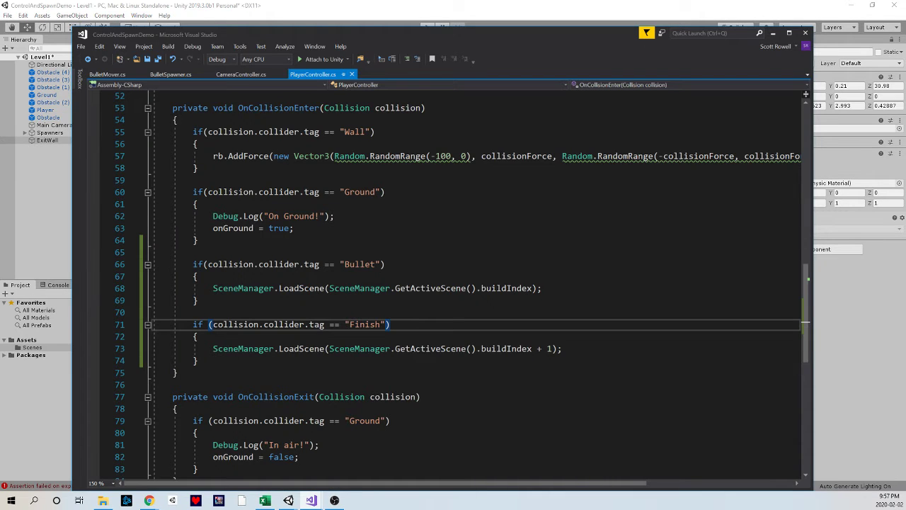
pyautogui.moveTo(199, 361); pyautogui.dragTo(135, 324)
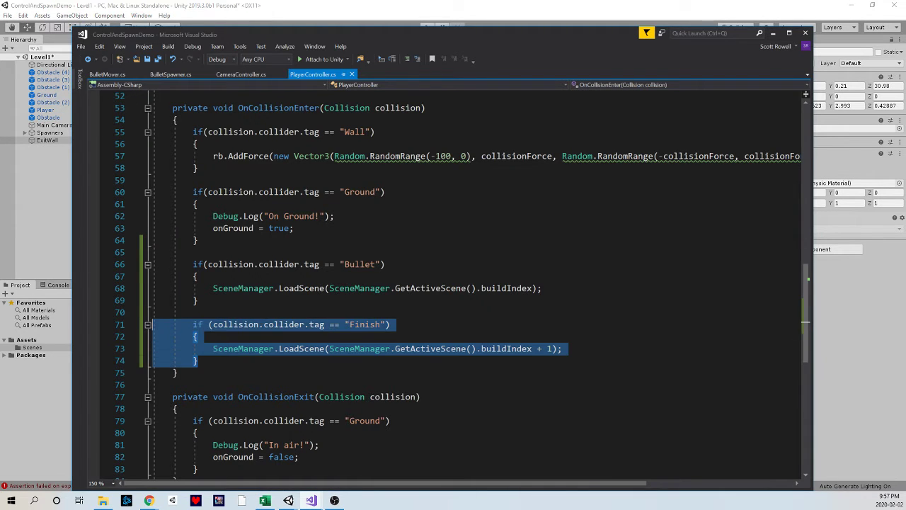
pyautogui.scroll(-2, 134, 324)
pyautogui.click(178, 300)
pyautogui.moveTo(192, 252); pyautogui.dragTo(391, 252)
pyautogui.click(391, 252)
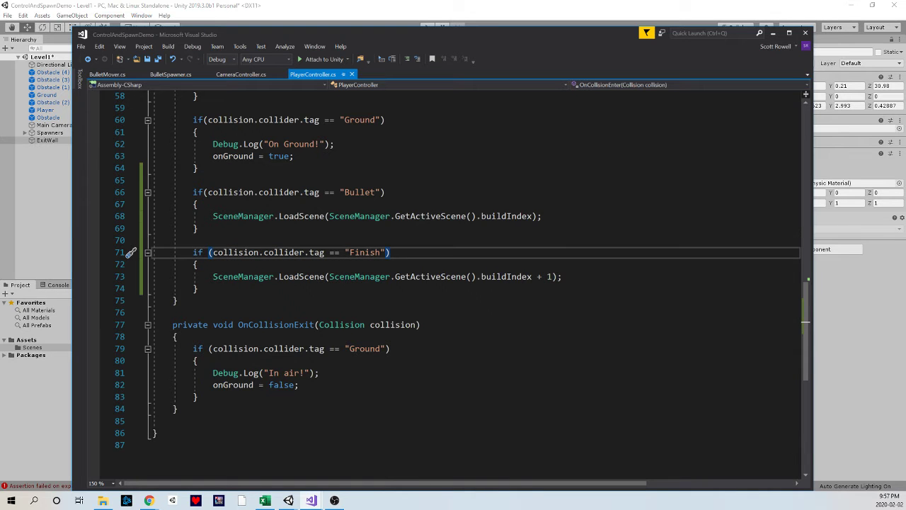
# Step: Compare the LoadScene calls in the "Bullet" and "Finish" tag checks, focusing on the buildIndex + 1 argument
pyautogui.scroll(1, 453, 283)
pyautogui.moveTo(213, 252); pyautogui.dragTo(539, 252)
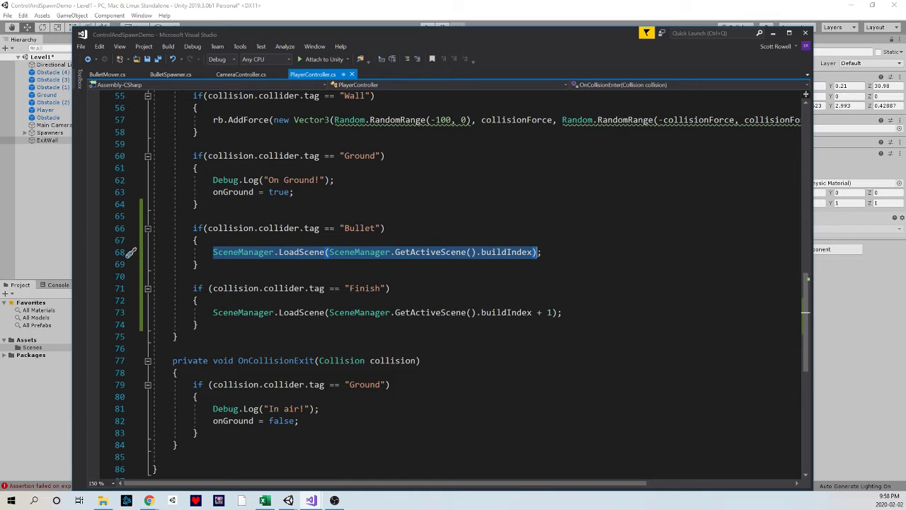
pyautogui.moveTo(532, 312); pyautogui.dragTo(213, 312)
pyautogui.moveTo(552, 312); pyautogui.dragTo(540, 314)
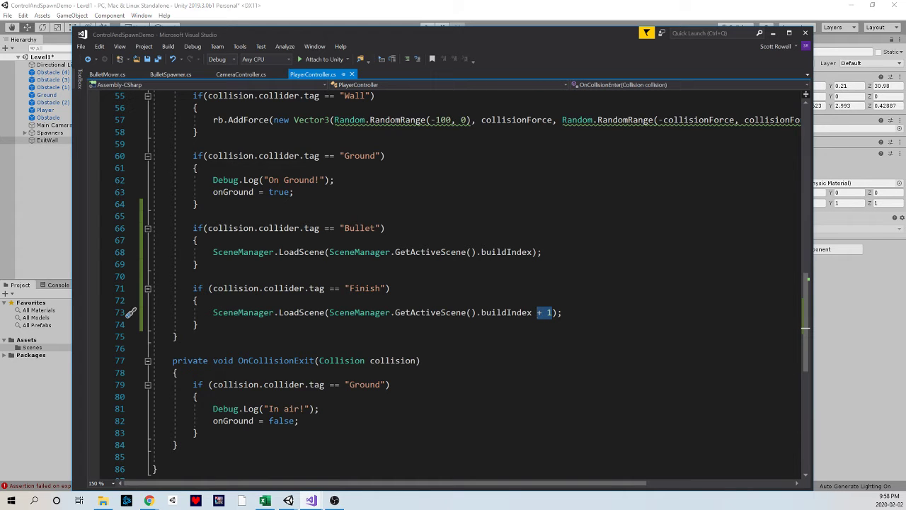
pyautogui.moveTo(279, 312); pyautogui.dragTo(325, 312)
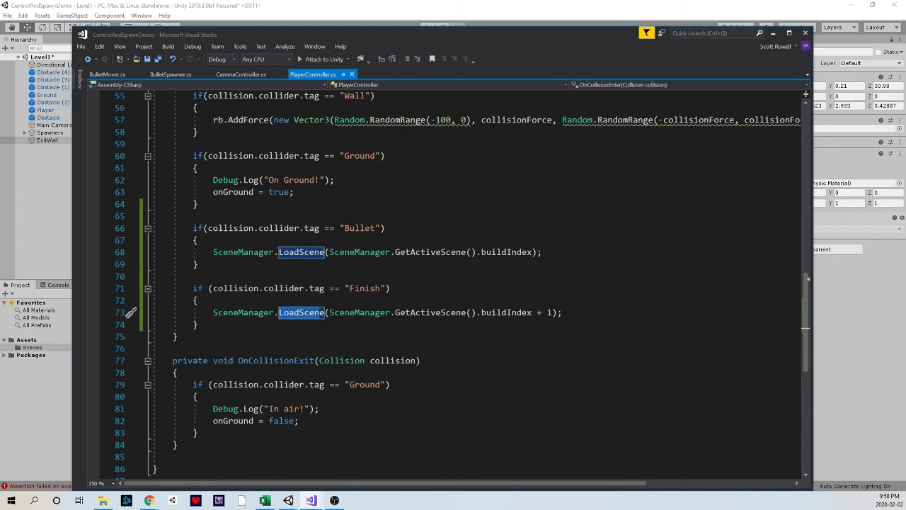
pyautogui.moveTo(562, 312); pyautogui.dragTo(390, 289)
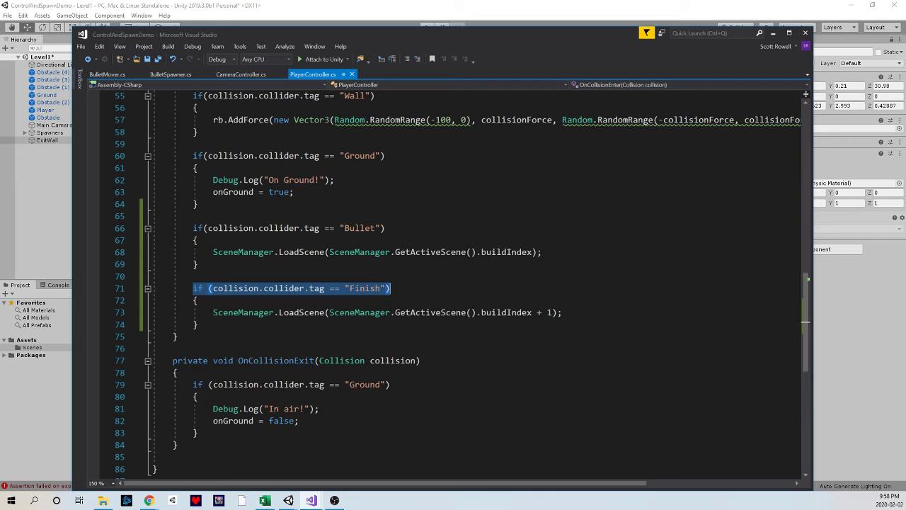
pyautogui.click(390, 288)
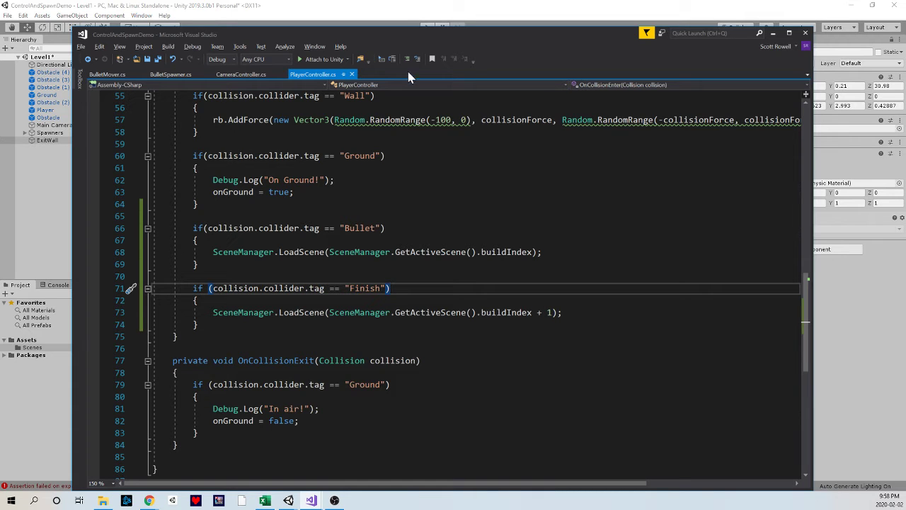
# Step: Switch to Unity and play-test Level1, steering the ball past the obstacles into the exit wall, and stop the game
pyautogui.click(429, 7)
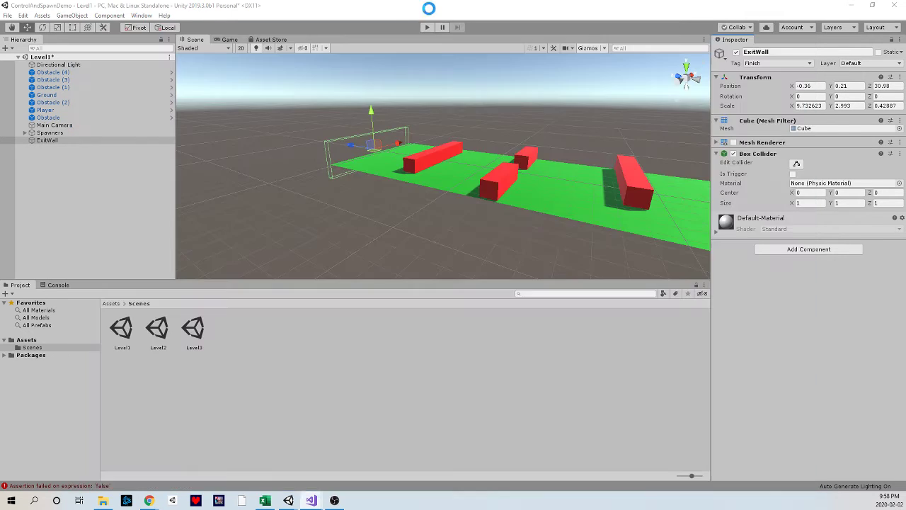
pyautogui.click(524, 119)
pyautogui.click(428, 28)
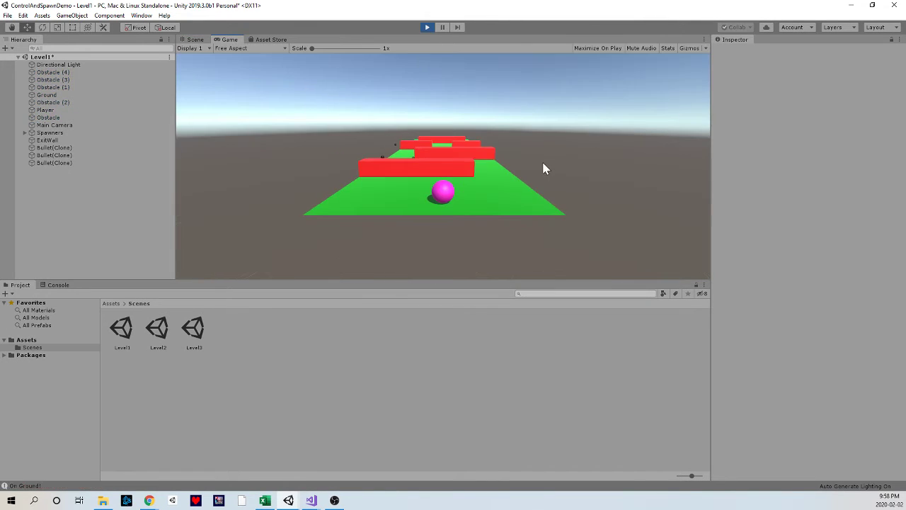
pyautogui.press('d')
pyautogui.press('w')
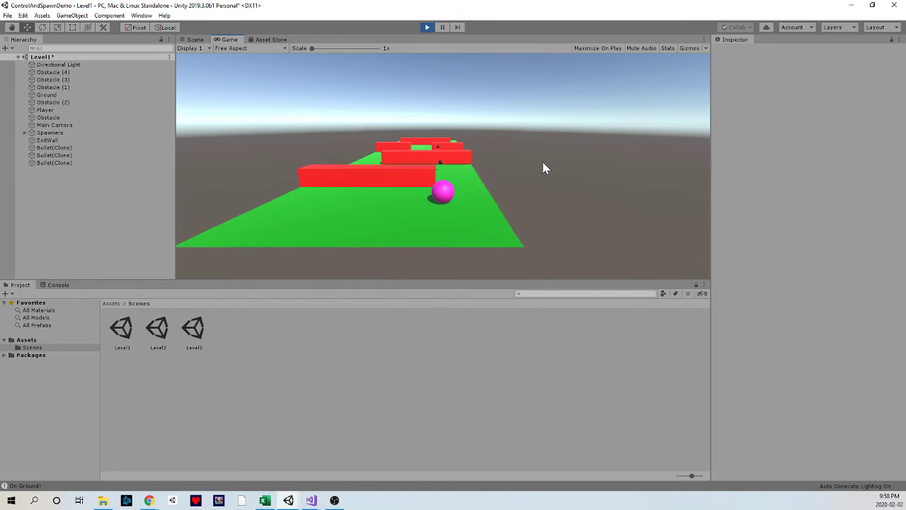
pyautogui.press('a')
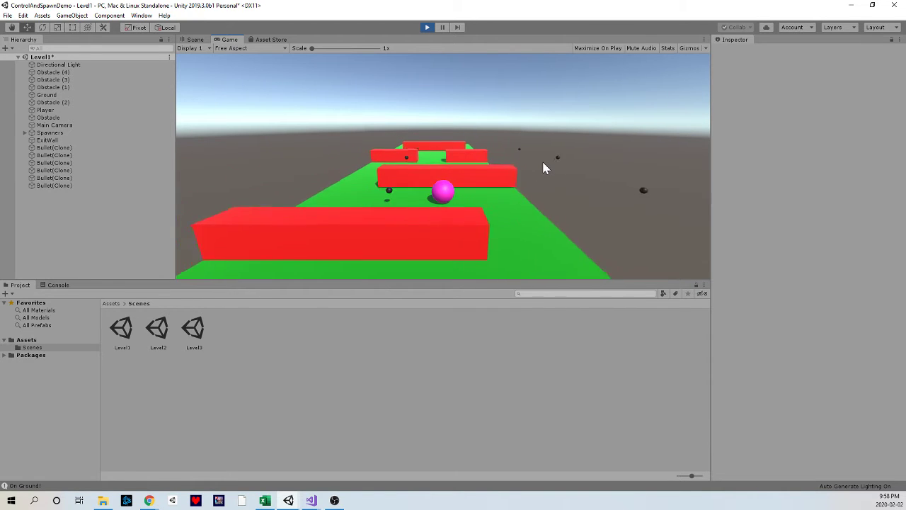
pyautogui.press('a')
pyautogui.press('w')
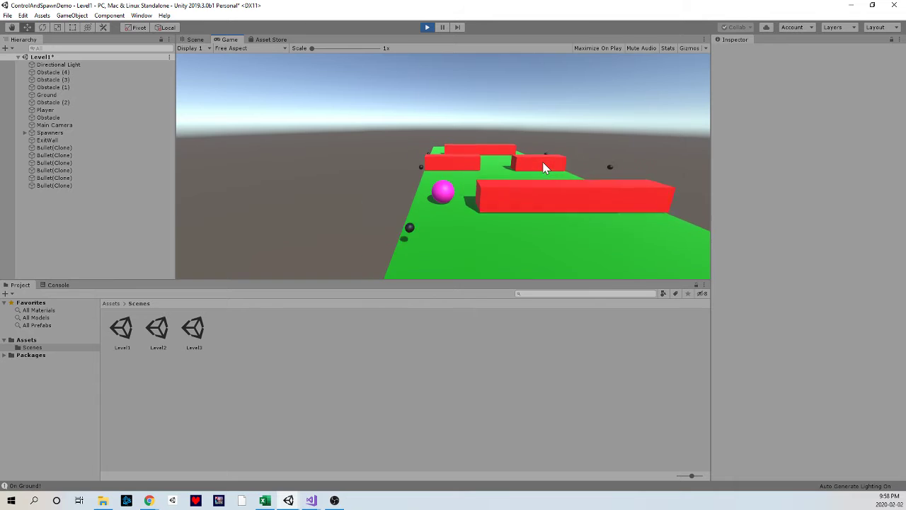
pyautogui.press('d')
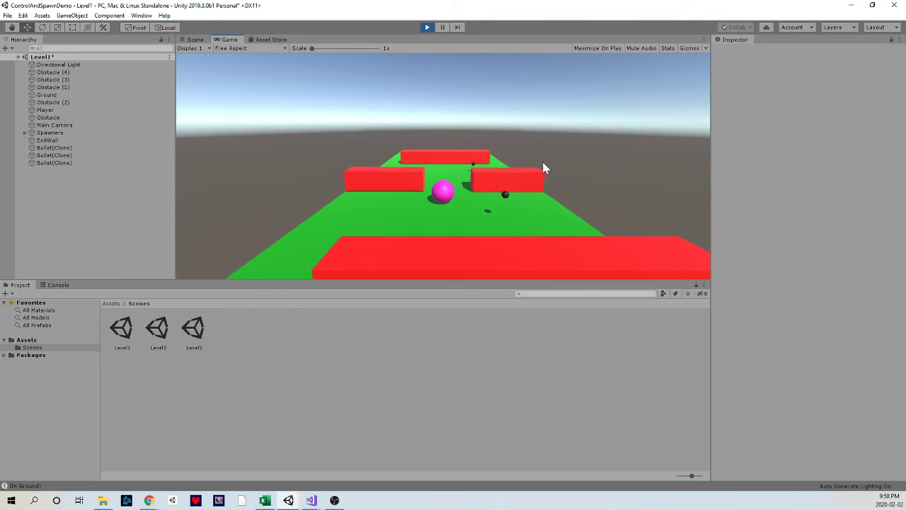
pyautogui.press('a')
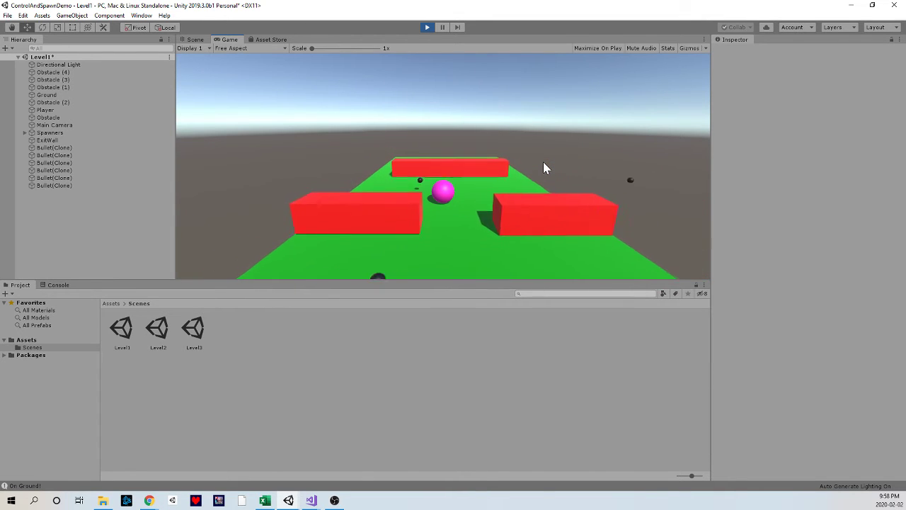
pyautogui.press('a')
pyautogui.press('w')
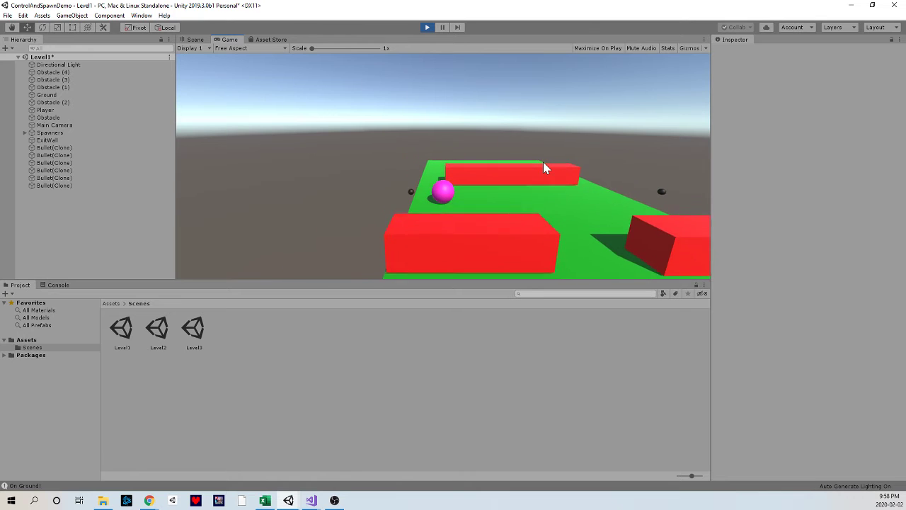
pyautogui.press('a')
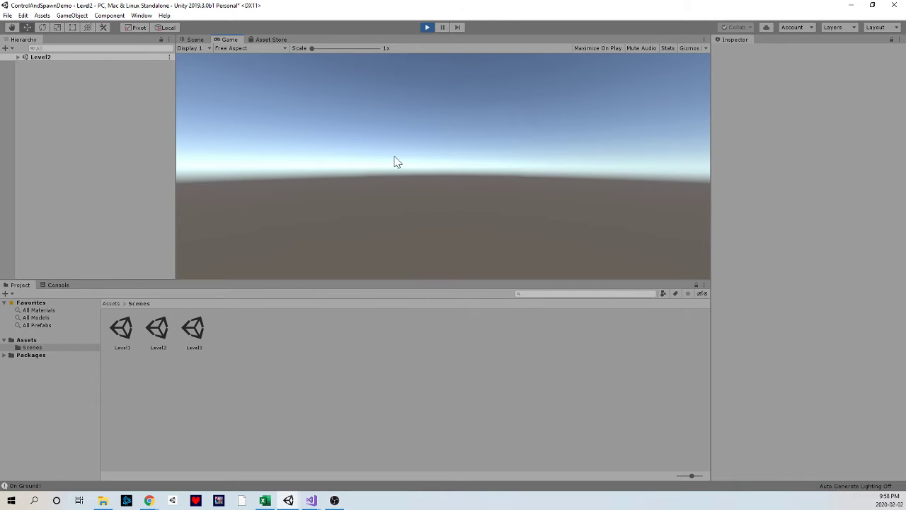
pyautogui.click(426, 27)
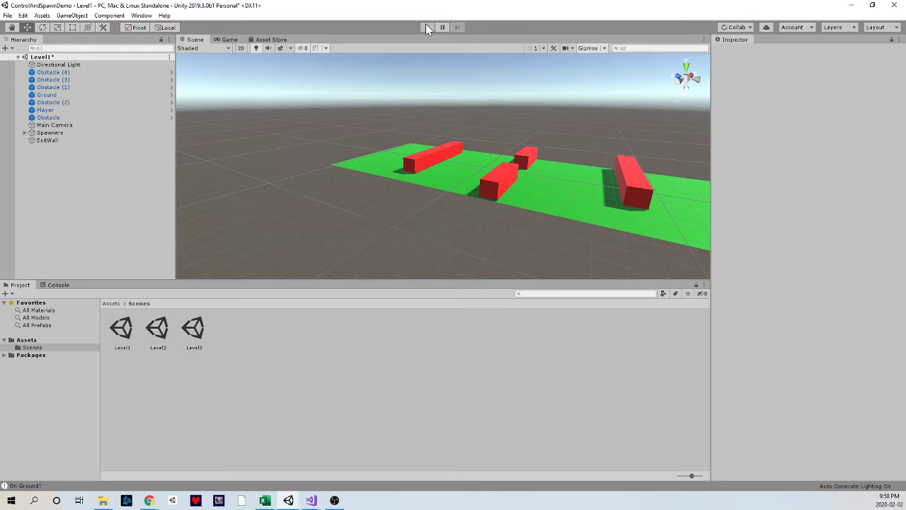
# Step: Save the Level1 scene and create an empty game object named LevelBasics in it
pyautogui.keyDown('alt'); pyautogui.moveTo(394, 127); pyautogui.dragTo(547, 130); pyautogui.keyUp('alt')
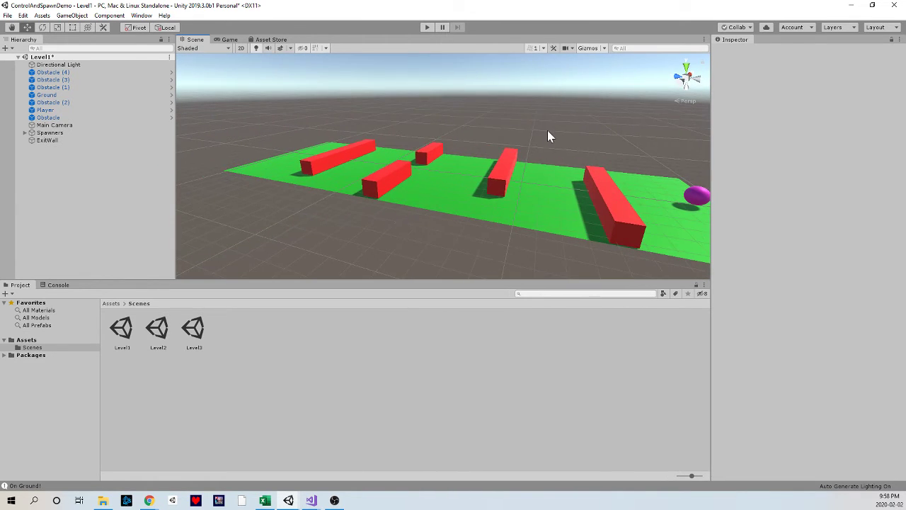
pyautogui.hotkey('ctrl', 's')
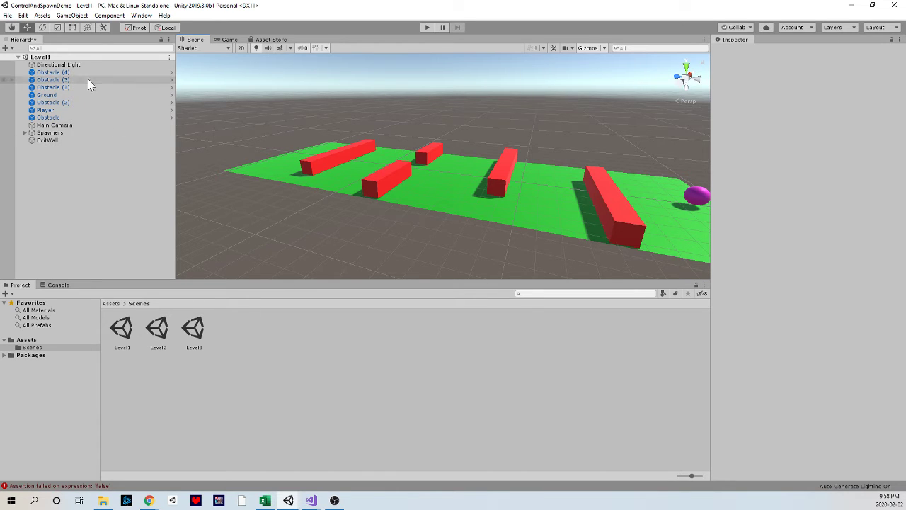
pyautogui.rightClick(49, 172)
pyautogui.click(105, 260)
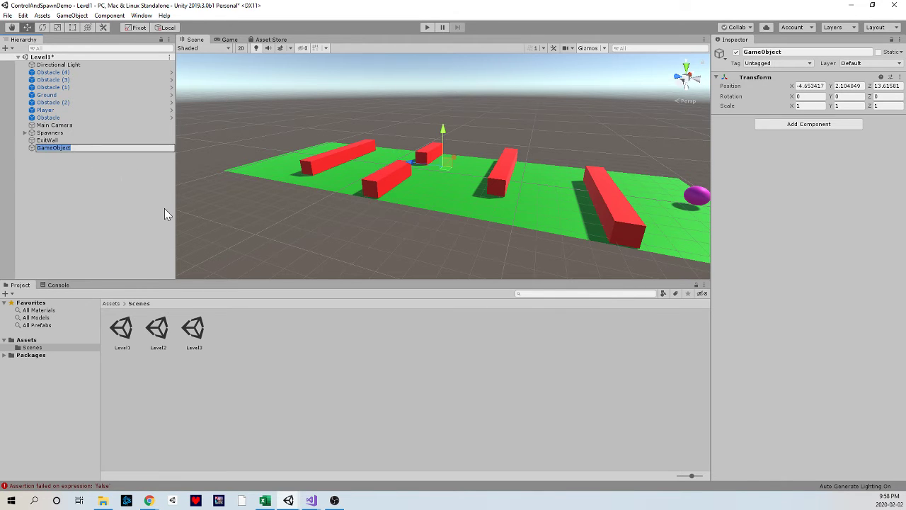
pyautogui.write('LevelBasics')
pyautogui.press('Return')
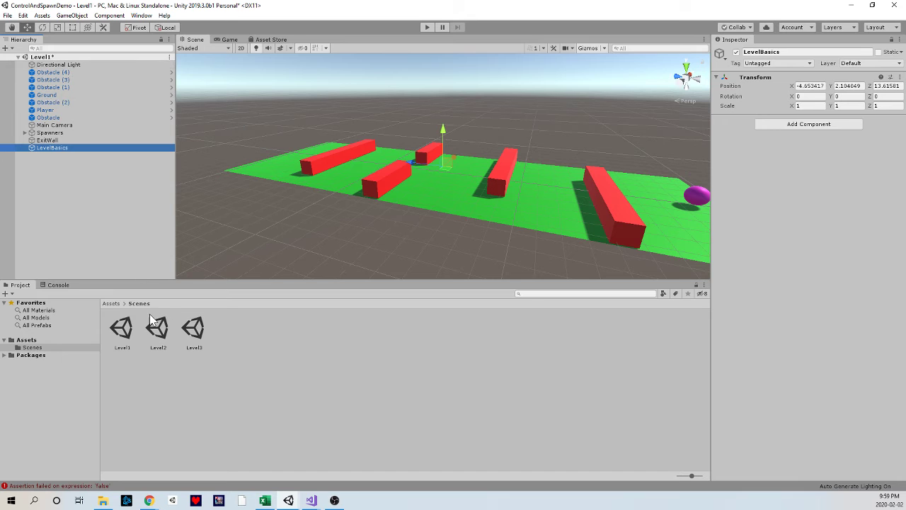
# Step: Open Level2 with Level1's changes saved, and reopen Level1 to inspect its Main Camera
pyautogui.doubleClick(149, 337)
pyautogui.click(434, 270)
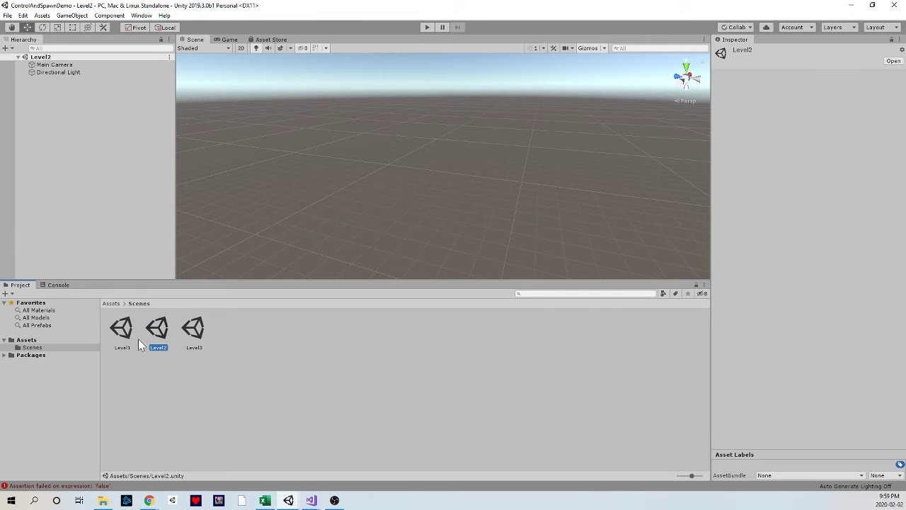
pyautogui.doubleClick(113, 334)
pyautogui.click(70, 125)
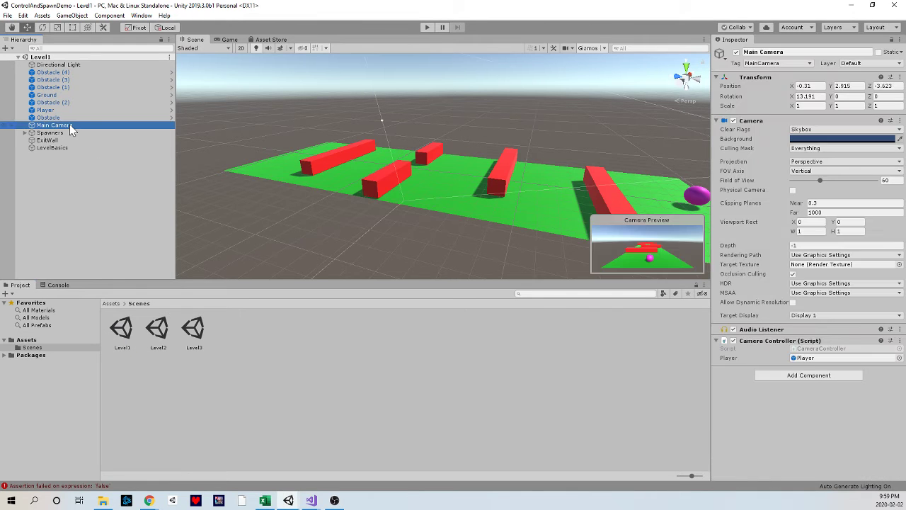
# Step: Delete the default Main Camera and Directional Light from the Level2 scene, and save it while switching to Level3
pyautogui.doubleClick(157, 327)
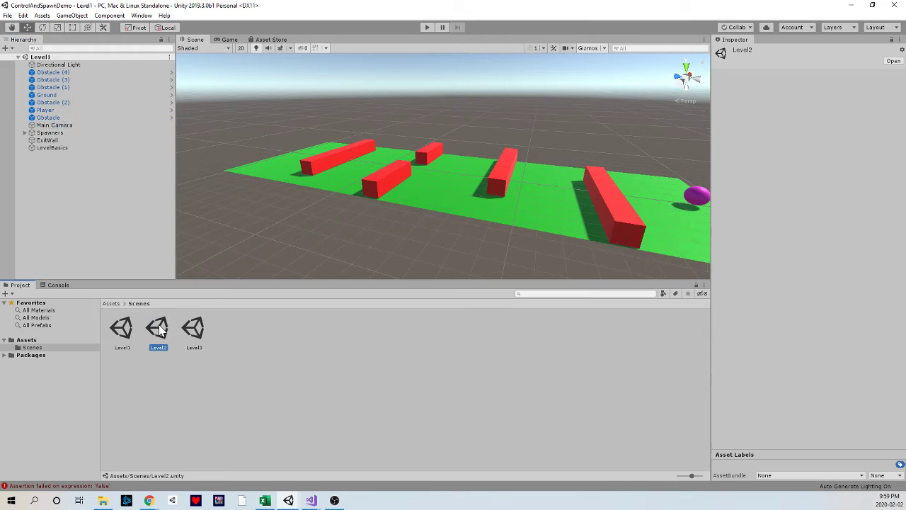
pyautogui.click(66, 65)
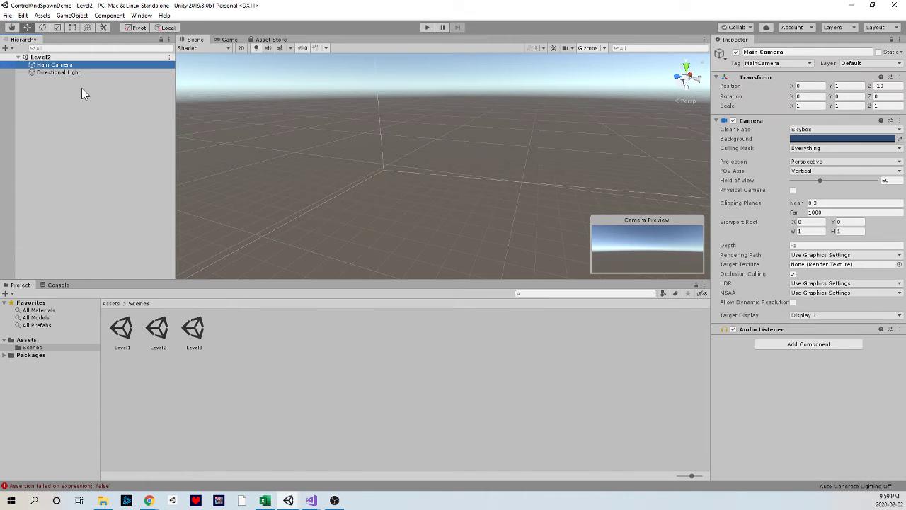
pyautogui.press('Delete')
pyautogui.click(58, 67)
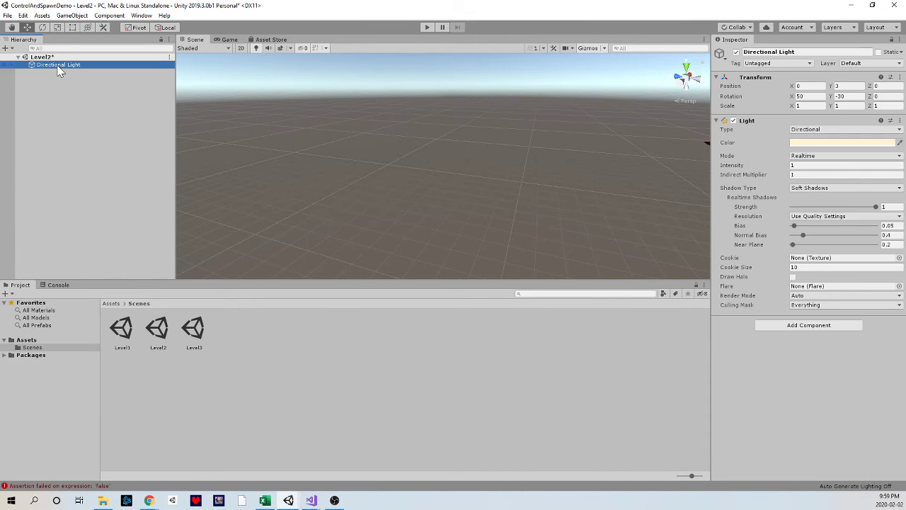
pyautogui.press('Delete')
pyautogui.doubleClick(193, 327)
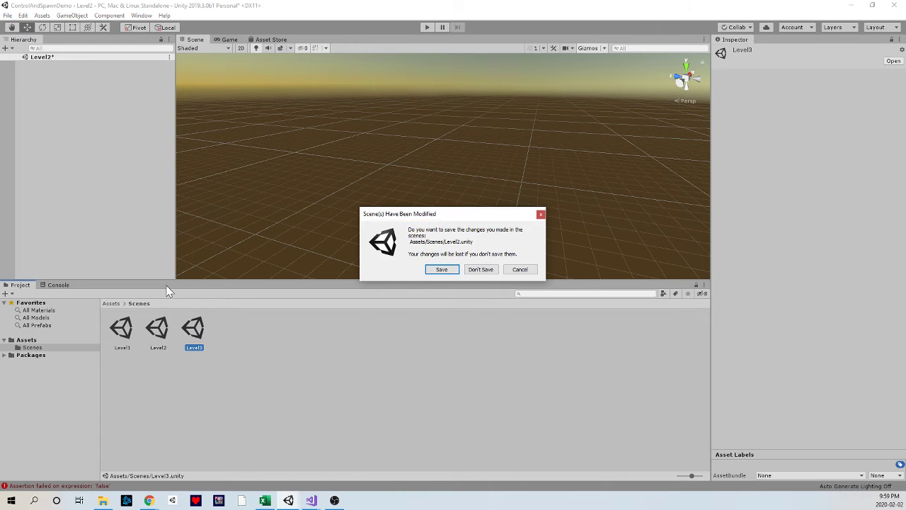
pyautogui.click(438, 273)
# Step: Delete the default Main Camera and Directional Light from the Level3 scene, and save it while returning to Level1
pyautogui.click(60, 65)
pyautogui.press('Delete')
pyautogui.click(55, 67)
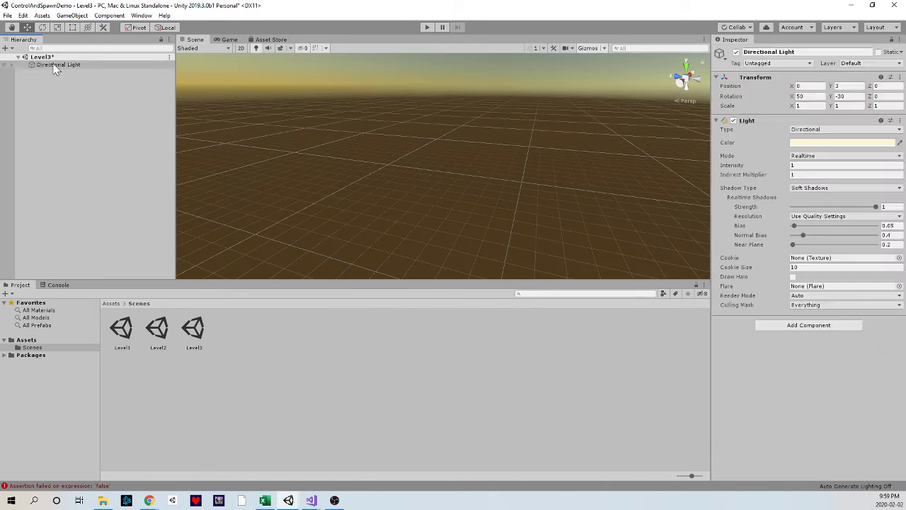
pyautogui.press('Delete')
pyautogui.doubleClick(126, 324)
pyautogui.click(441, 269)
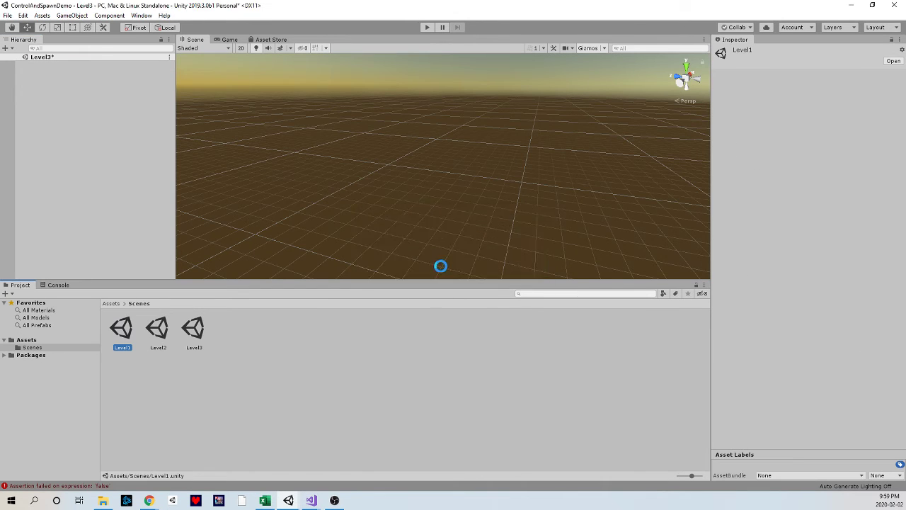
# Step: Make Directional Light, Ground, Player, Main Camera and ExitWall children of the LevelBasics object
pyautogui.click(79, 64)
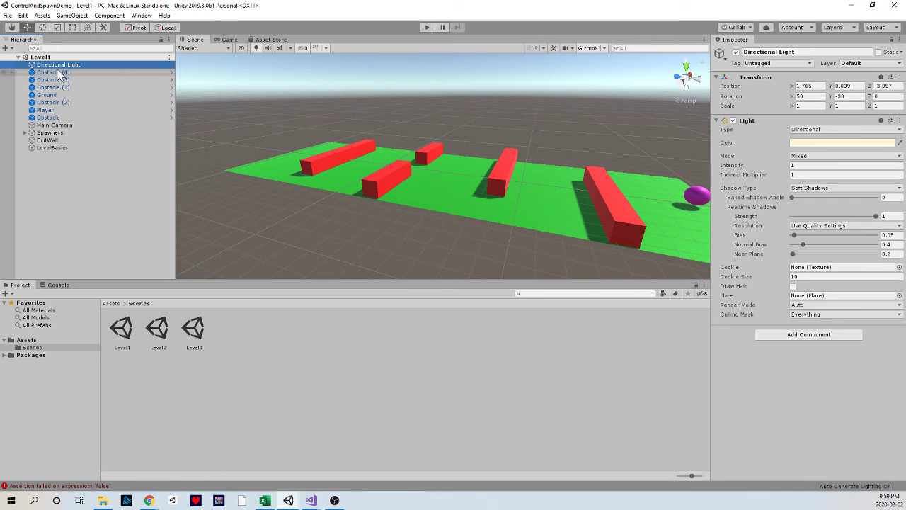
pyautogui.keyDown('ctrl'); pyautogui.click(70, 95); pyautogui.keyUp('ctrl')
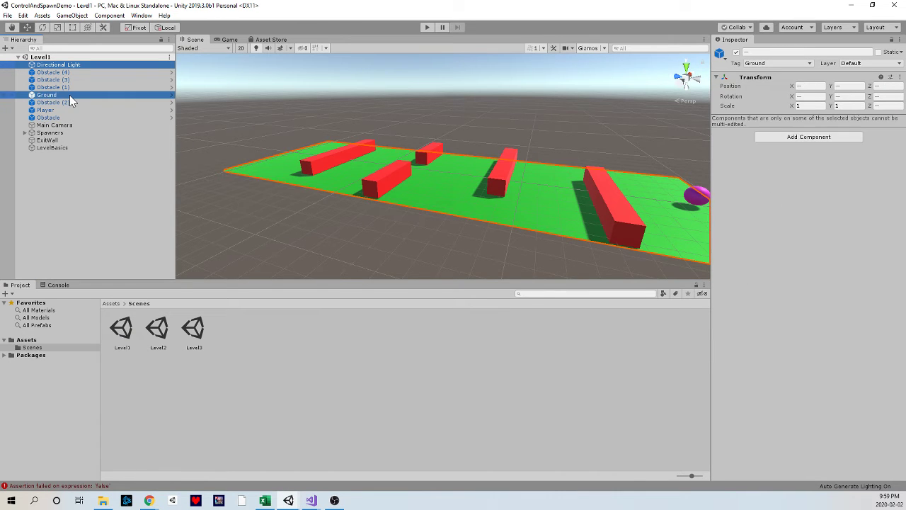
pyautogui.keyDown('ctrl'); pyautogui.click(62, 112); pyautogui.keyUp('ctrl')
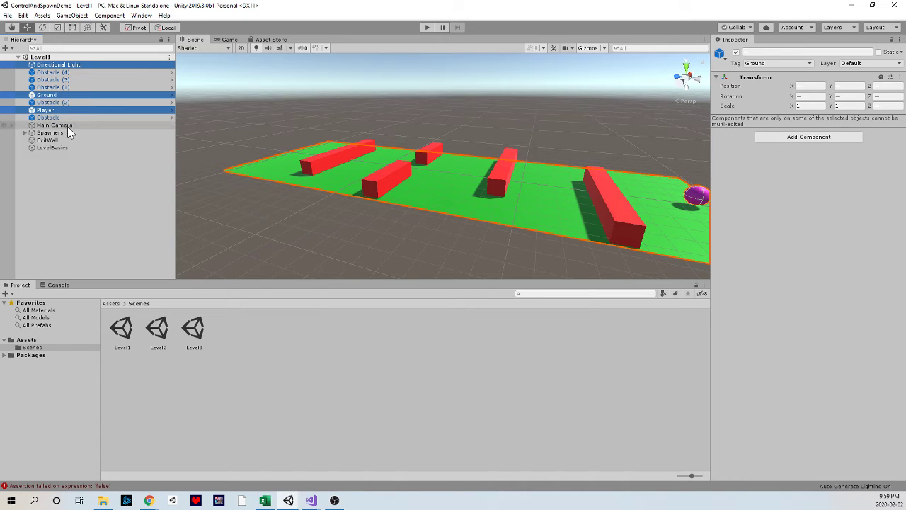
pyautogui.keyDown('ctrl'); pyautogui.click(67, 126); pyautogui.keyUp('ctrl')
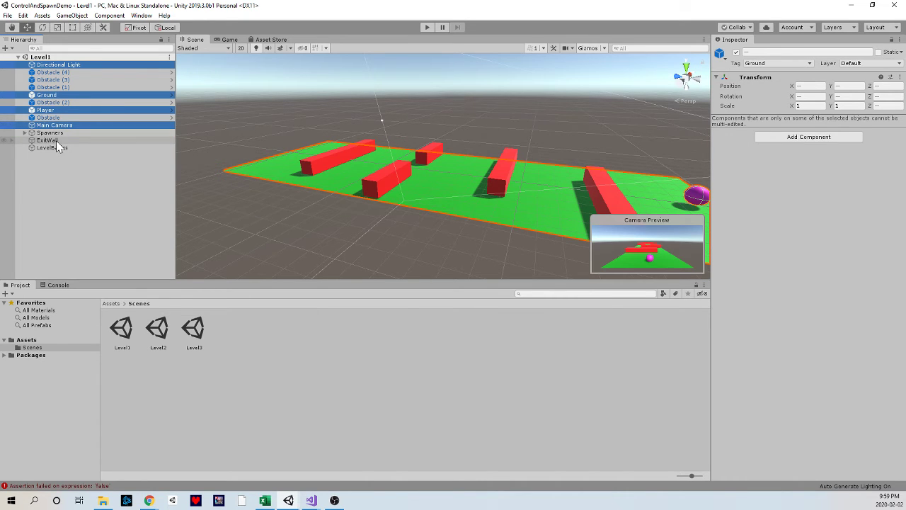
pyautogui.keyDown('ctrl'); pyautogui.click(55, 140); pyautogui.keyUp('ctrl')
pyautogui.moveTo(59, 141)
pyautogui.mouseDown()
pyautogui.moveTo(64, 157)
pyautogui.moveTo(61, 148)
pyautogui.mouseUp()
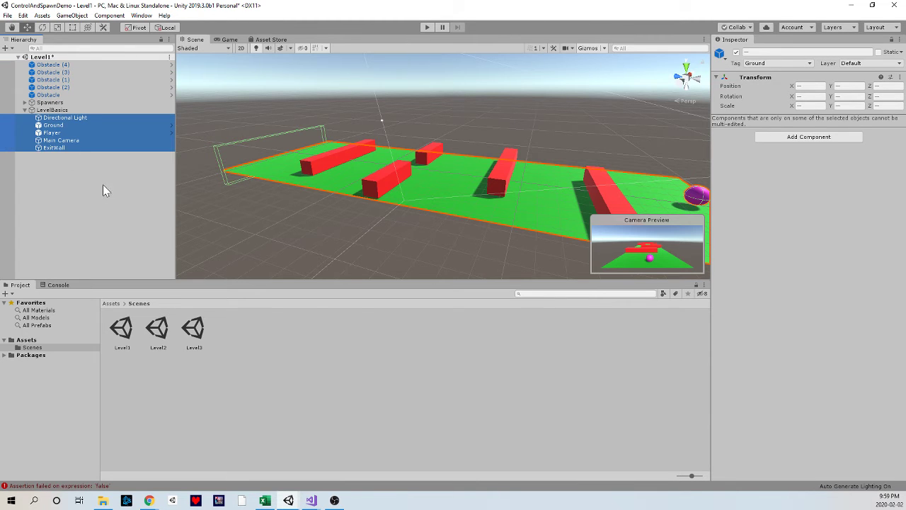
# Step: Inspect the Ground, Player, Main Camera and ExitWall children, and select their LevelBasics parent
pyautogui.click(99, 178)
pyautogui.click(53, 124)
pyautogui.click(51, 132)
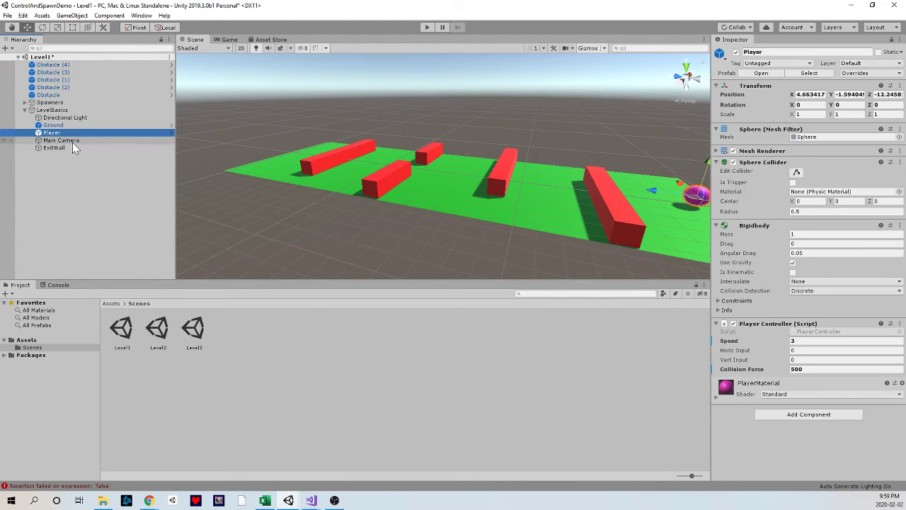
pyautogui.click(73, 142)
pyautogui.click(71, 147)
pyautogui.click(95, 176)
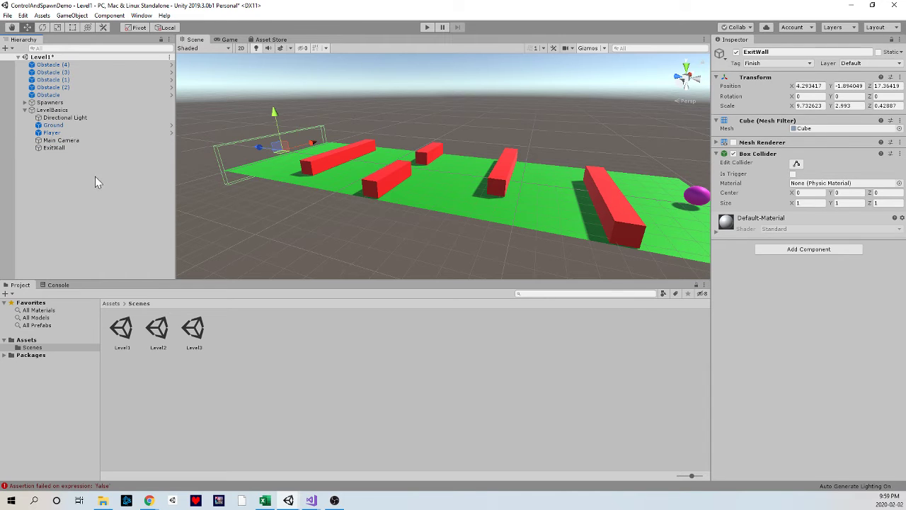
pyautogui.click(69, 111)
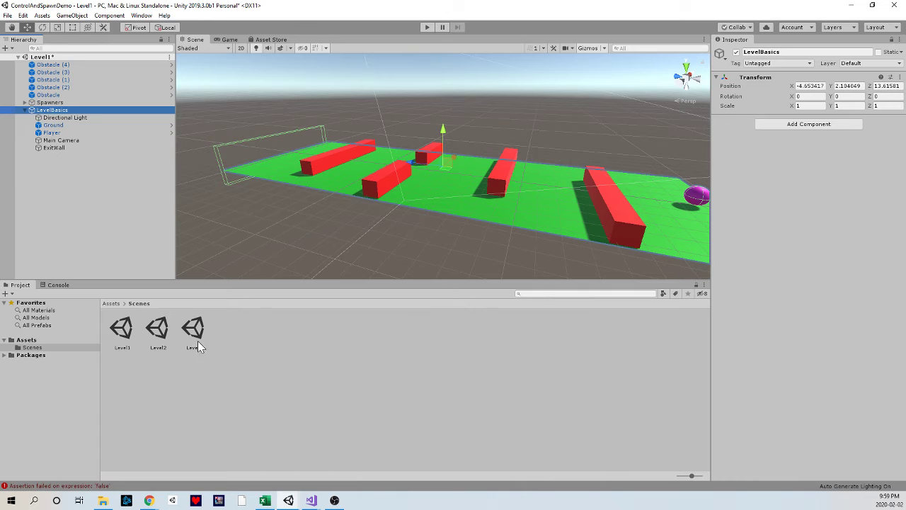
# Step: Open the Level2 scene, saving Level1 on the way, and paste the LevelBasics group into it
pyautogui.doubleClick(157, 329)
pyautogui.click(446, 269)
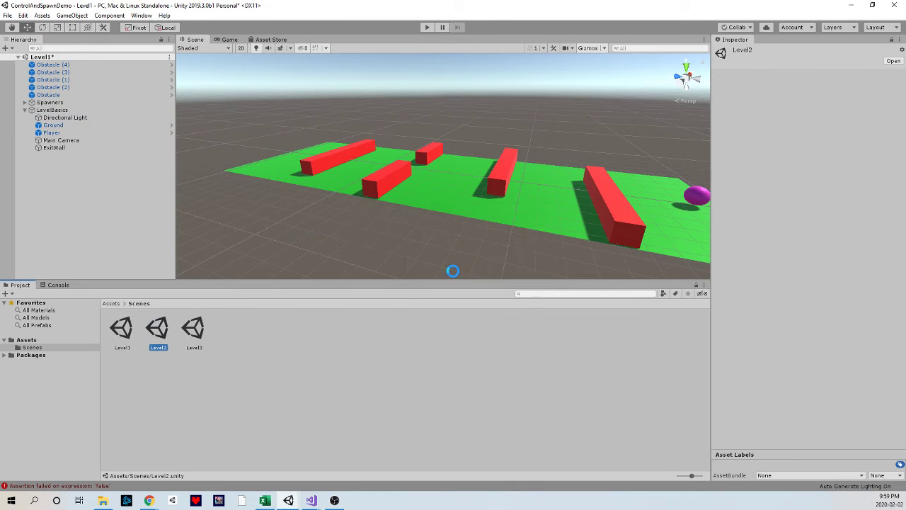
pyautogui.hotkey('ctrl', 'v')
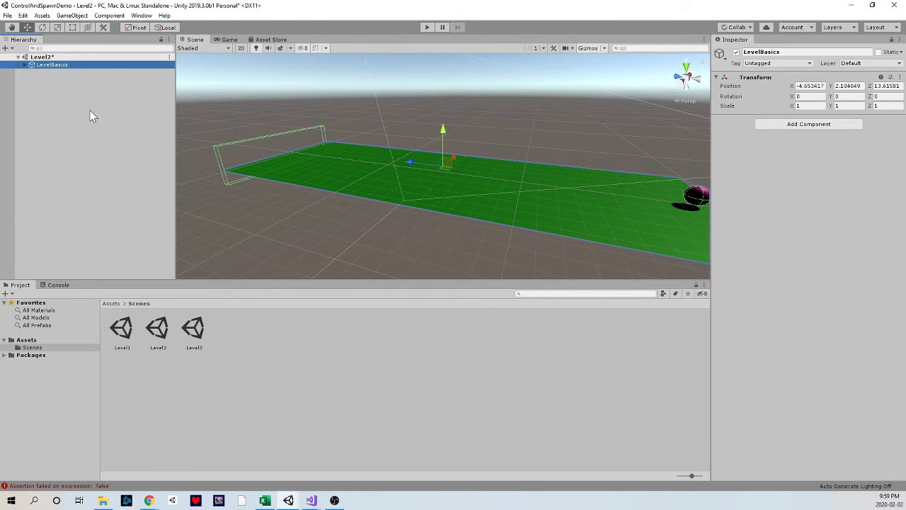
# Step: Examine the pasted ground, player and other LevelBasics children in the Level2 scene
pyautogui.moveTo(396, 130); pyautogui.dragTo(460, 112, button='right')
pyautogui.click(444, 111)
pyautogui.click(458, 185)
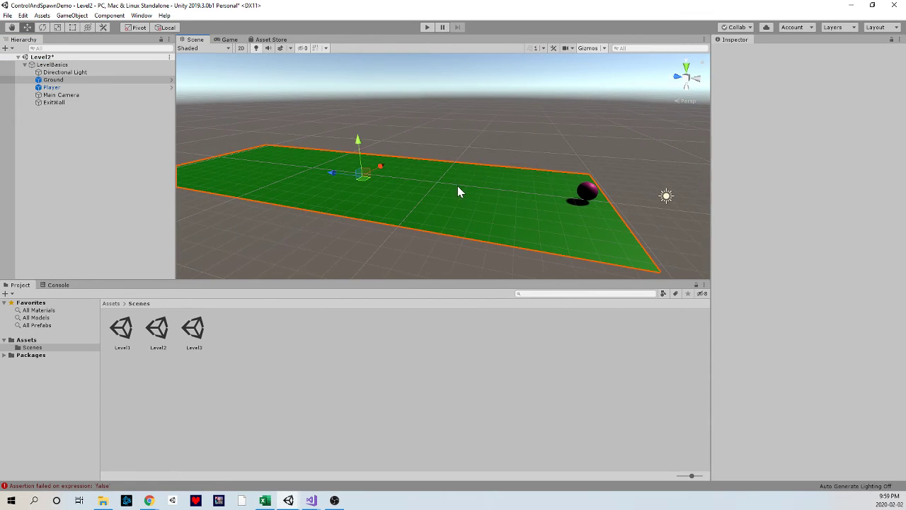
pyautogui.click(581, 189)
pyautogui.click(433, 183)
pyautogui.click(506, 142)
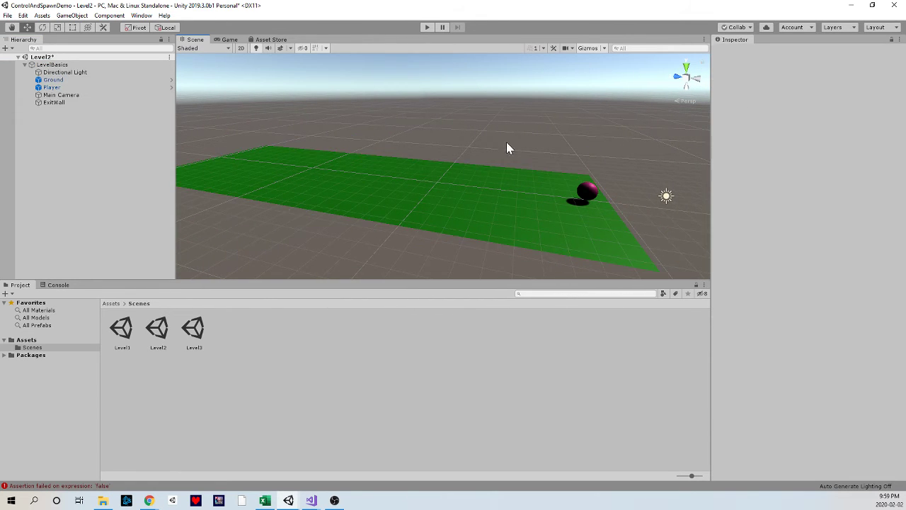
pyautogui.press('d')
pyautogui.moveTo(506, 142); pyautogui.dragTo(426, 76, button='right')
# Step: Play-test Level2 by rolling the ball along the ground to the exit wall, and stop play mode
pyautogui.click(427, 27)
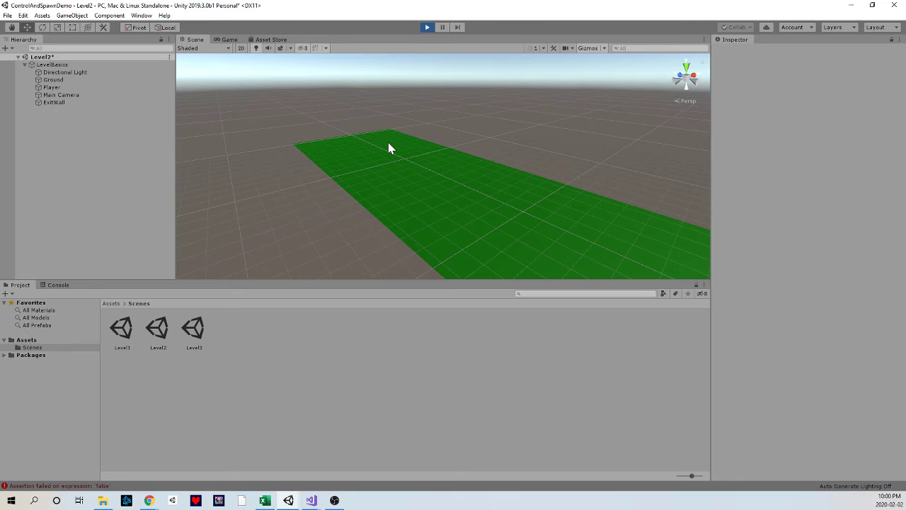
pyautogui.press('w')
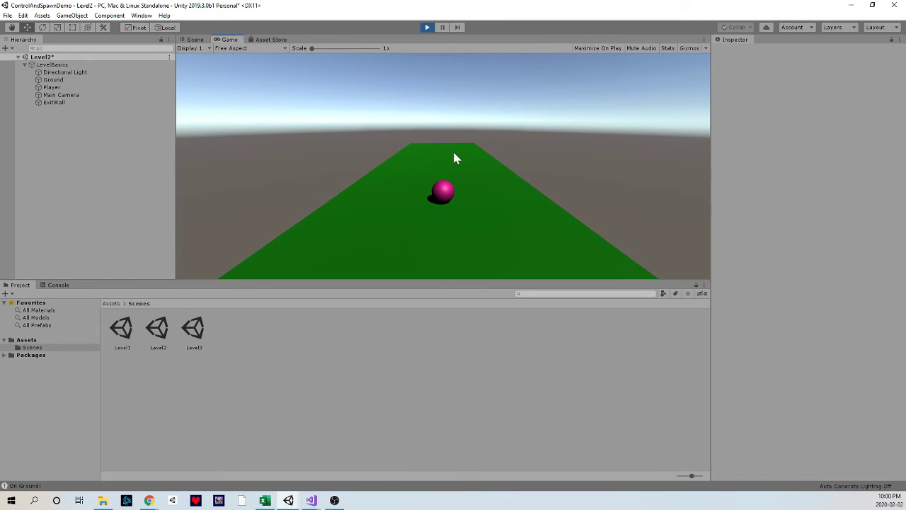
pyautogui.press('d')
pyautogui.press('a')
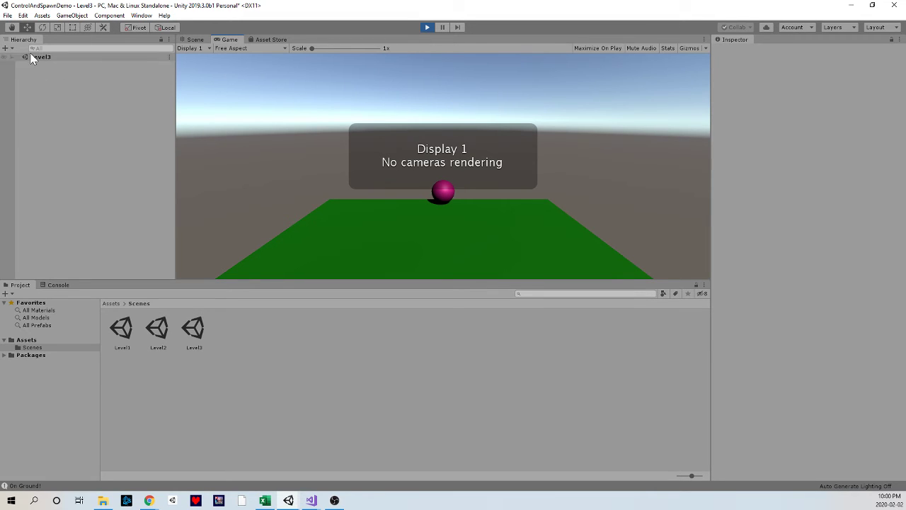
pyautogui.click(427, 28)
# Step: Place an Obstacle prefab across the green ground in front of the player in Level2
pyautogui.moveTo(477, 164); pyautogui.dragTo(267, 276, button='right')
pyautogui.click(111, 303)
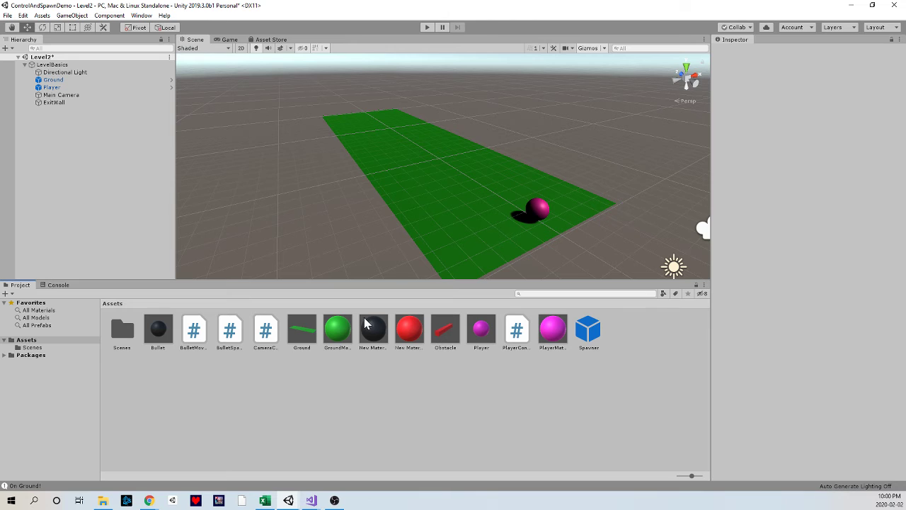
pyautogui.moveTo(431, 327); pyautogui.dragTo(446, 176)
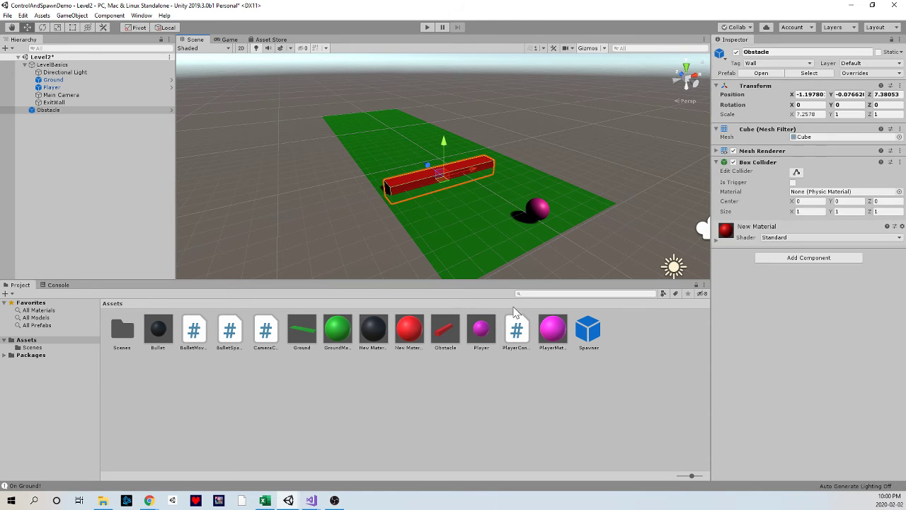
# Step: Place seven Spawner prefabs beside the ground in Level2
pyautogui.moveTo(585, 335); pyautogui.dragTo(348, 180)
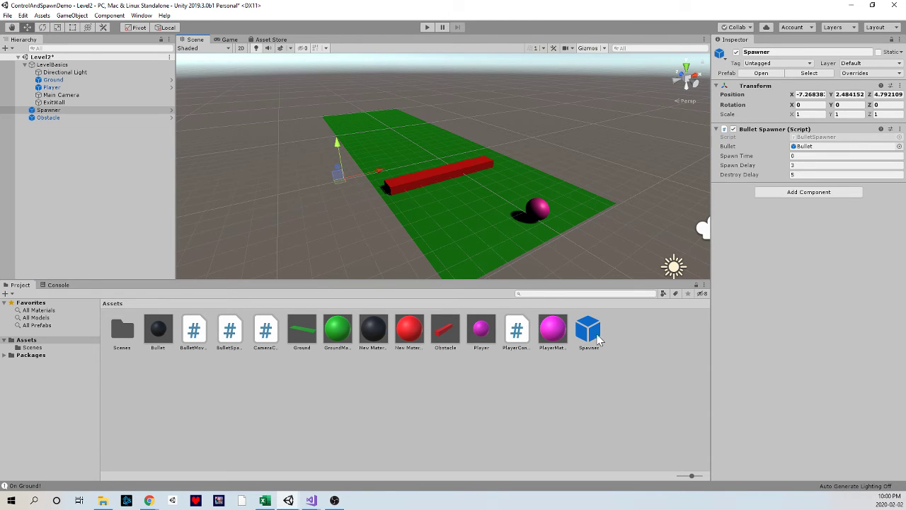
pyautogui.moveTo(598, 340); pyautogui.dragTo(304, 134)
pyautogui.moveTo(580, 325); pyautogui.dragTo(250, 187)
pyautogui.moveTo(581, 343); pyautogui.dragTo(230, 78)
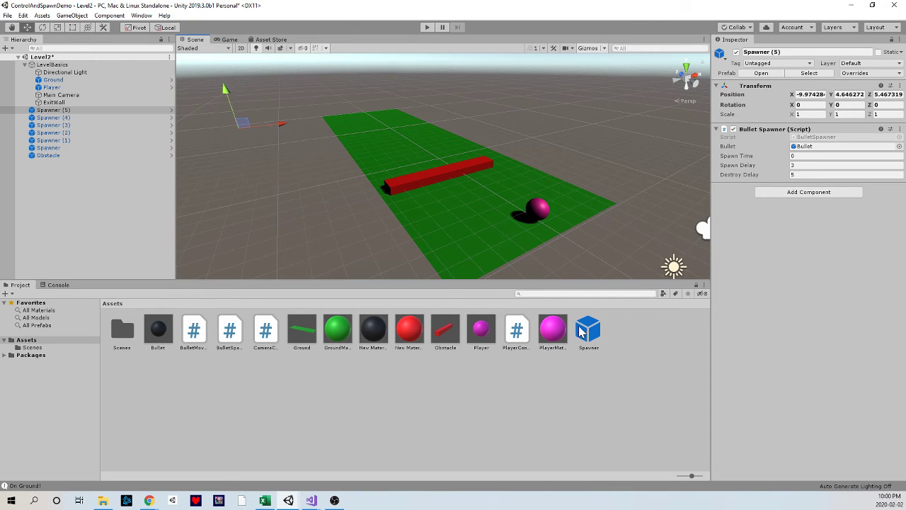
pyautogui.moveTo(272, 151); pyautogui.dragTo(271, 141)
# Step: Play-test Level2 with the spawners firing, steering and jumping the ball past the obstacle, and stop play mode
pyautogui.click(427, 27)
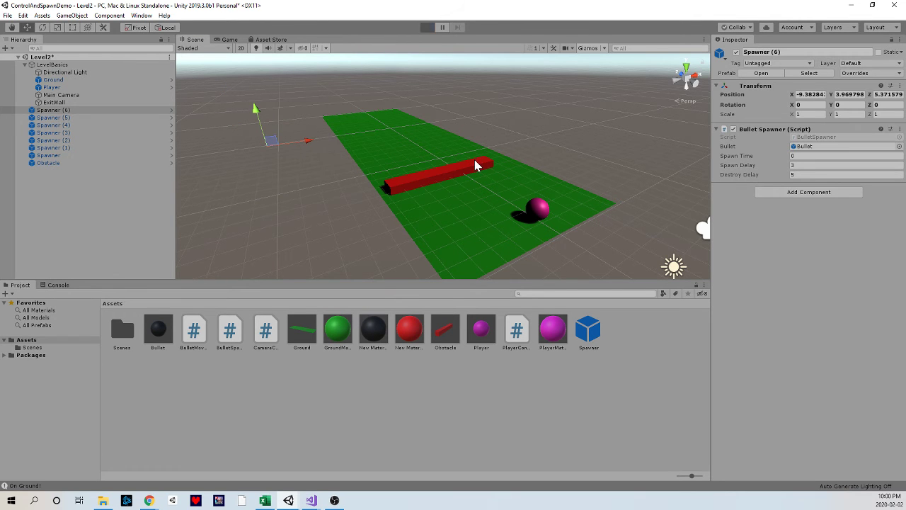
pyautogui.press('w')
pyautogui.press('d')
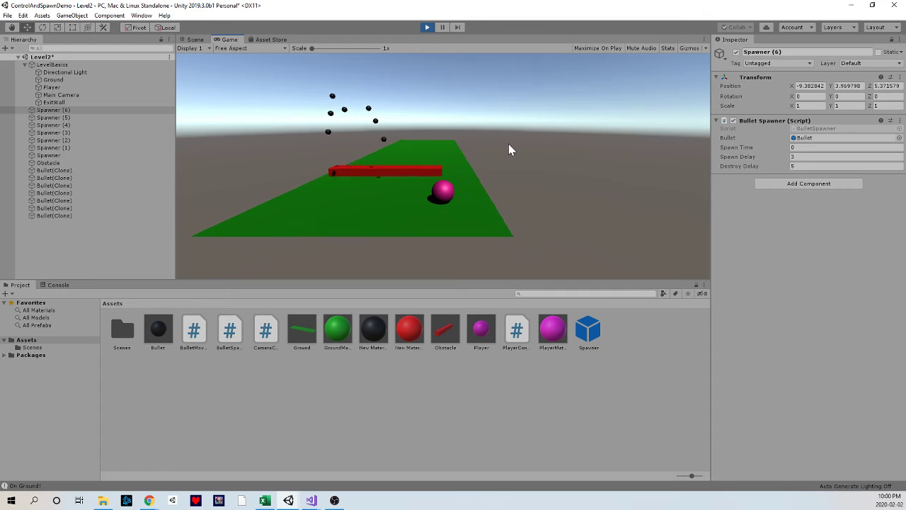
pyautogui.press('a')
pyautogui.press('space')
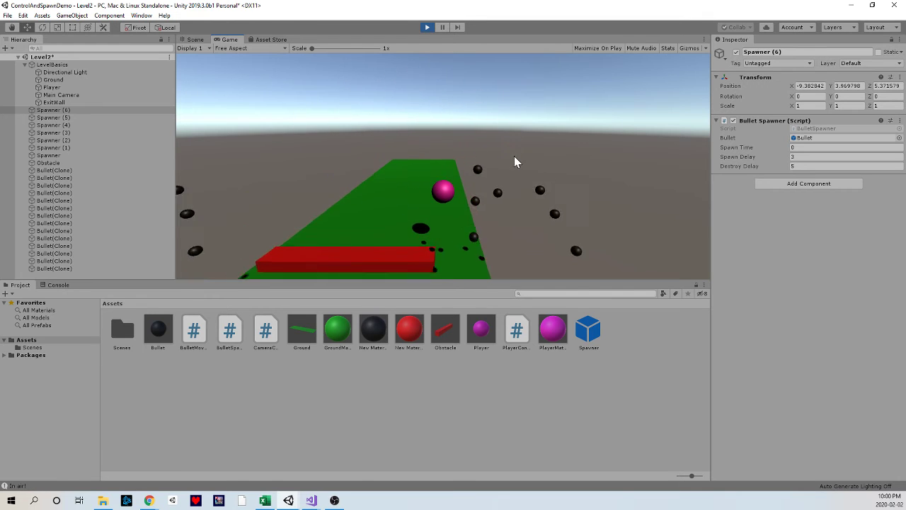
pyautogui.click(428, 29)
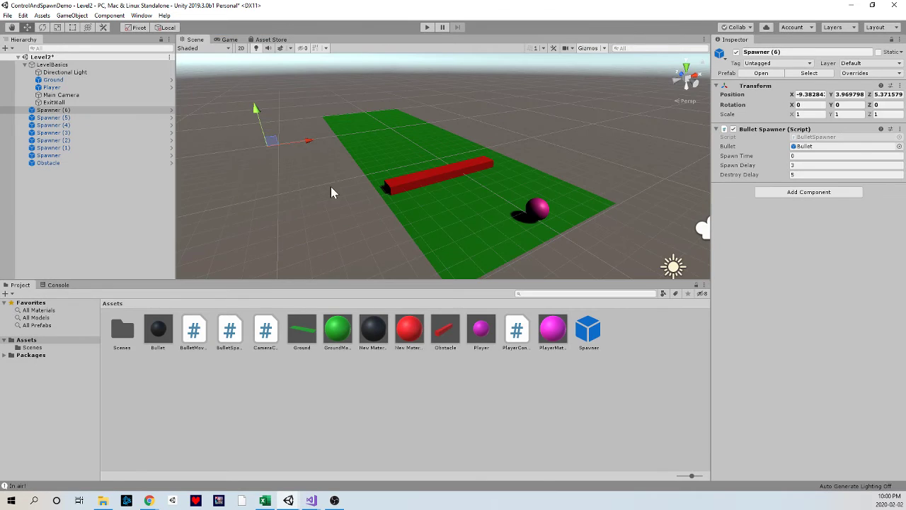
# Step: Delete all seven Spawner objects from the Level2 scene
pyautogui.click(81, 143)
pyautogui.moveTo(372, 168); pyautogui.dragTo(325, 169, button='right')
pyautogui.press('a')
pyautogui.press('d')
pyautogui.click(76, 149)
pyautogui.click(77, 155)
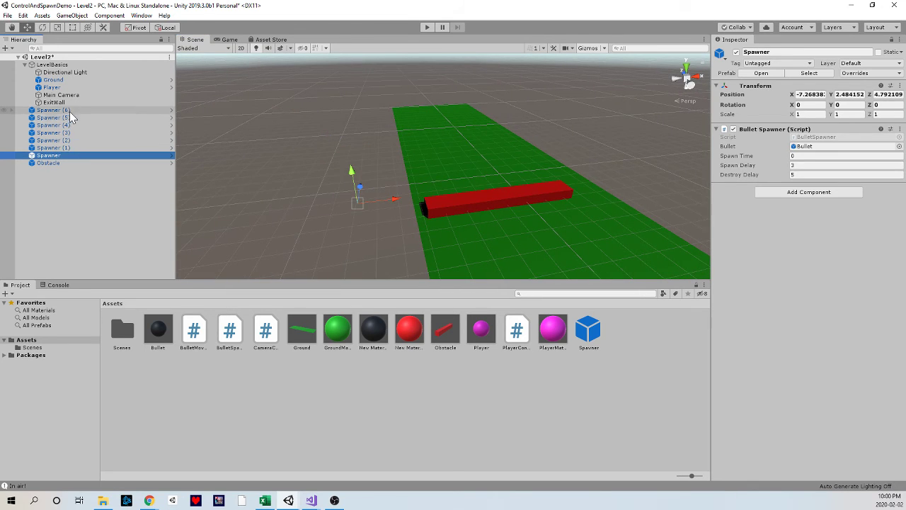
pyautogui.keyDown('shift'); pyautogui.click(68, 110); pyautogui.keyUp('shift')
pyautogui.press('Delete')
pyautogui.click(585, 339)
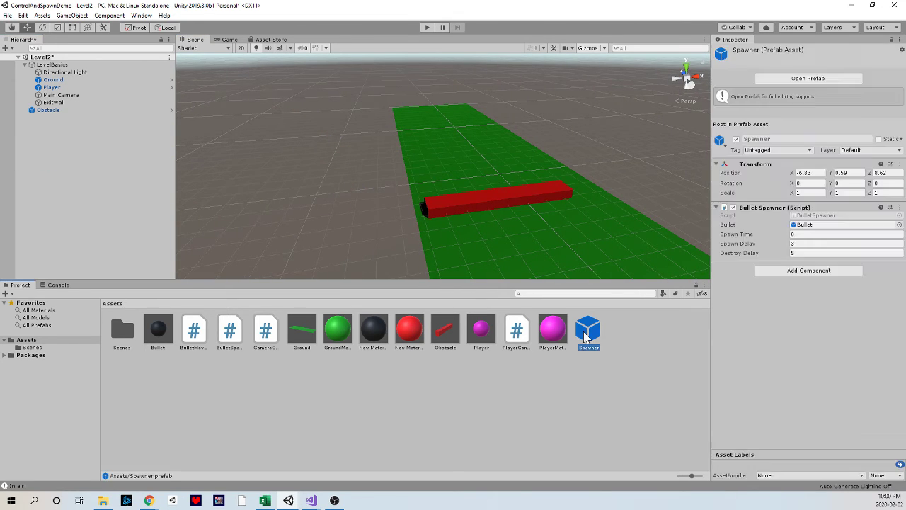
pyautogui.moveTo(362, 159); pyautogui.dragTo(483, 168, button='right')
pyautogui.press('a')
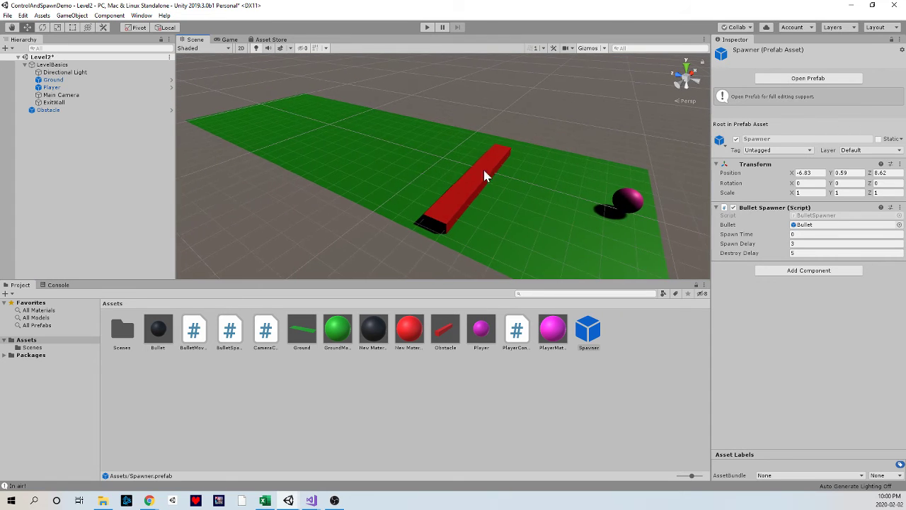
# Step: Copy the LevelBasics group from Level2 into the Level3 scene, saving Level2 while switching
pyautogui.click(53, 64)
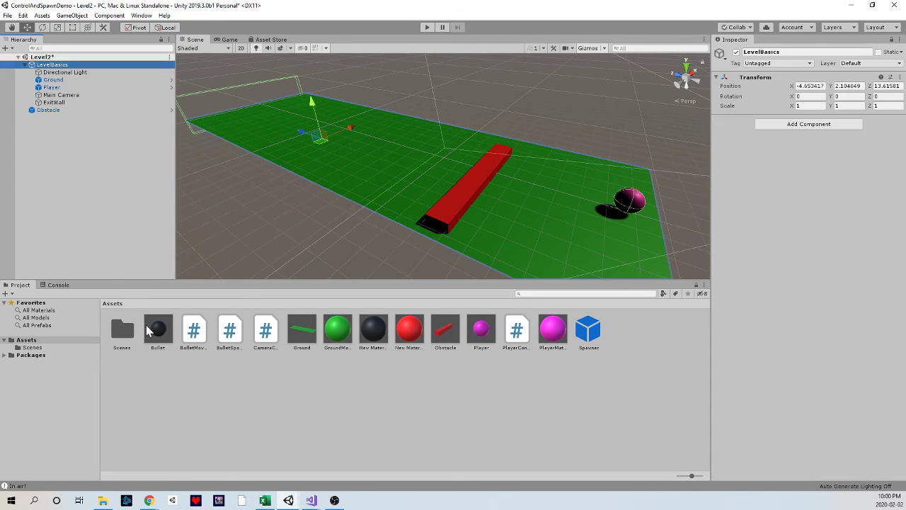
pyautogui.click(40, 347)
pyautogui.doubleClick(192, 333)
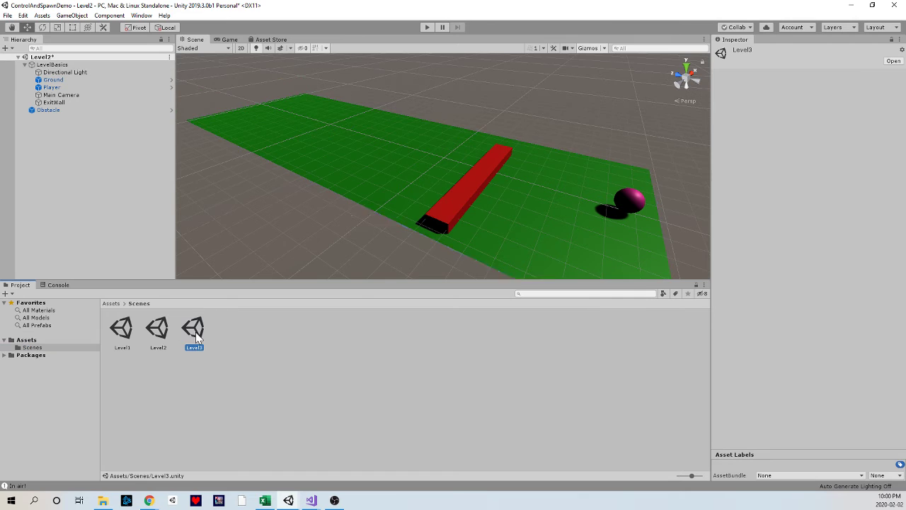
pyautogui.click(438, 267)
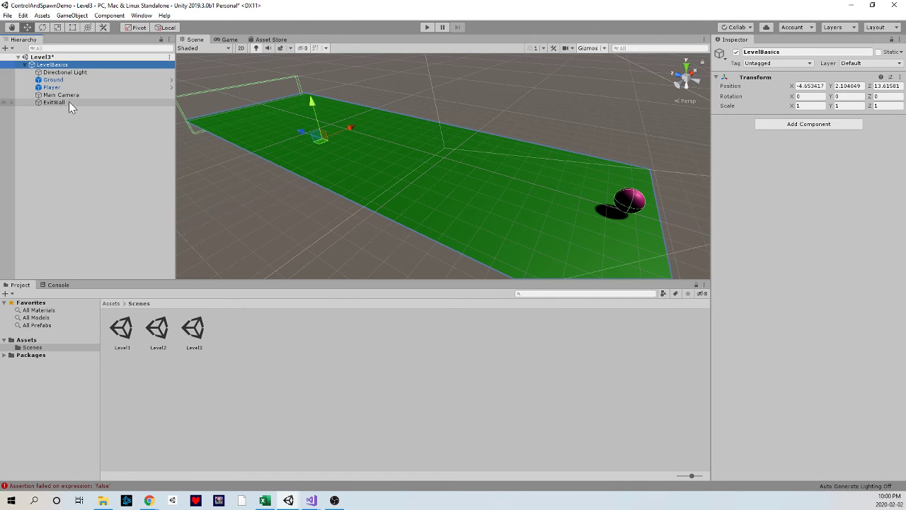
# Step: Try rotating Level3's Main Camera to X 13.88 and Y -24.72, and undo the rotation
pyautogui.click(64, 95)
pyautogui.moveTo(317, 153); pyautogui.dragTo(348, 118, button='right')
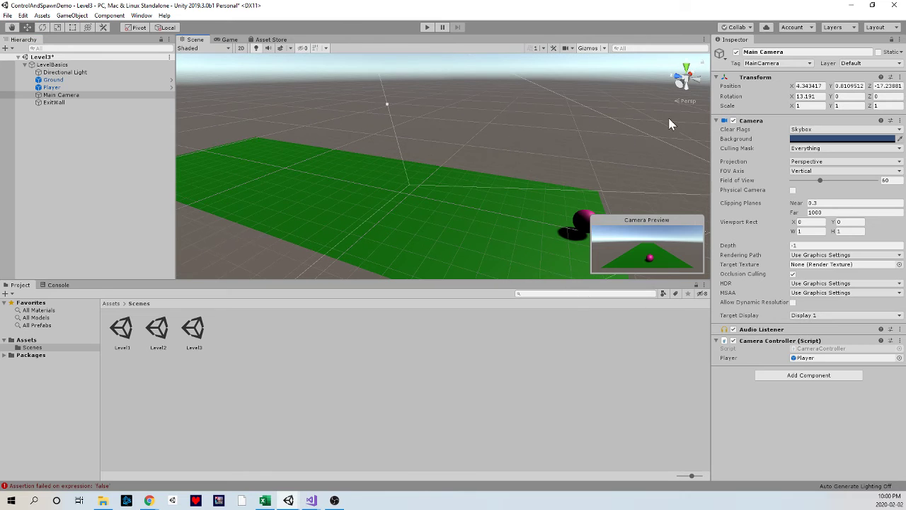
pyautogui.moveTo(831, 96); pyautogui.dragTo(438, 122)
pyautogui.moveTo(791, 96); pyautogui.dragTo(671, 101)
pyautogui.hotkey('ctrl', 'z')
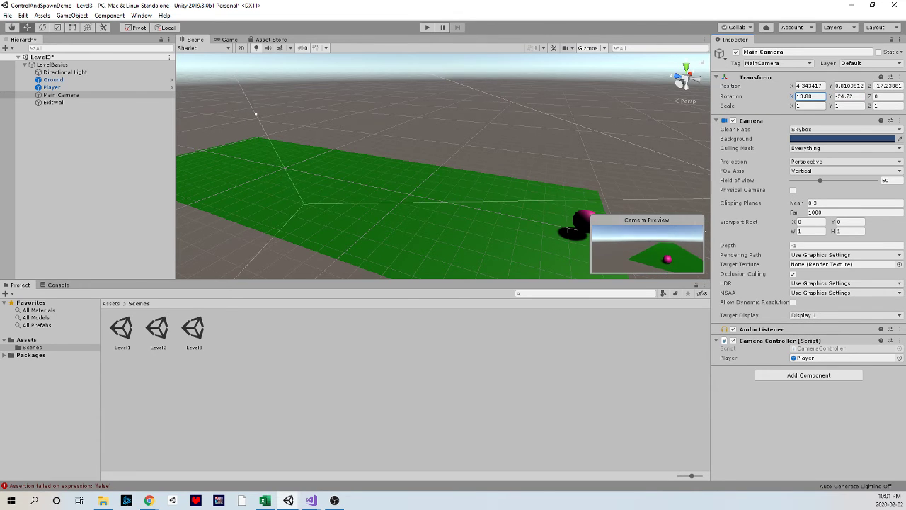
# Step: Rotate Level3's Directional Light to about X 9.1 and Y -144.2, and save the scene
pyautogui.click(96, 72)
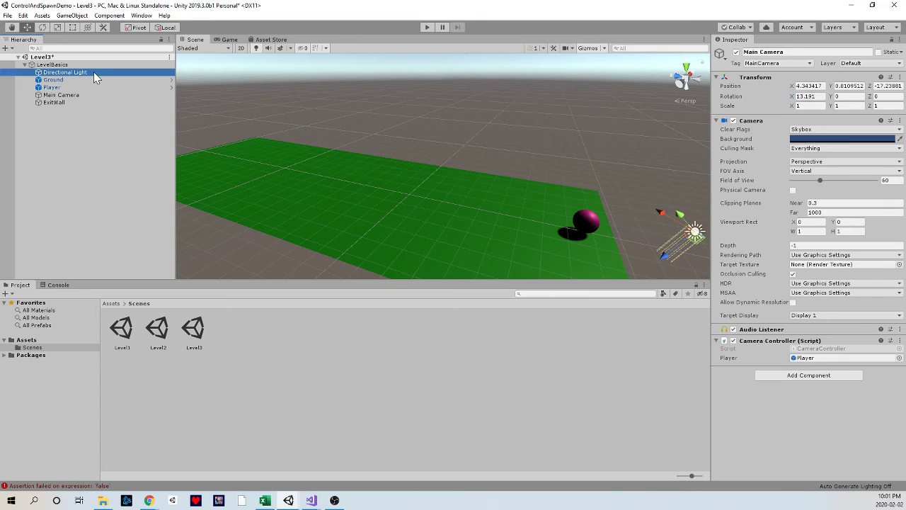
pyautogui.moveTo(832, 97)
pyautogui.mouseDown()
pyautogui.moveTo(320, 119)
pyautogui.moveTo(330, 121)
pyautogui.mouseUp()
pyautogui.moveTo(790, 98); pyautogui.dragTo(674, 105)
pyautogui.hotkey('ctrl', 's')
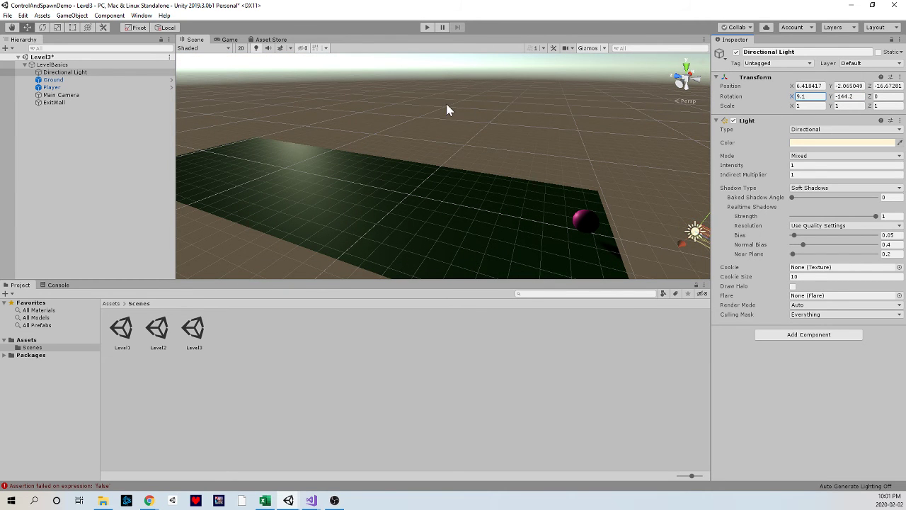
# Step: Reopen the Level2 and Level3 scenes, and examine the ExitWall among Level3's LevelBasics children
pyautogui.click(194, 329)
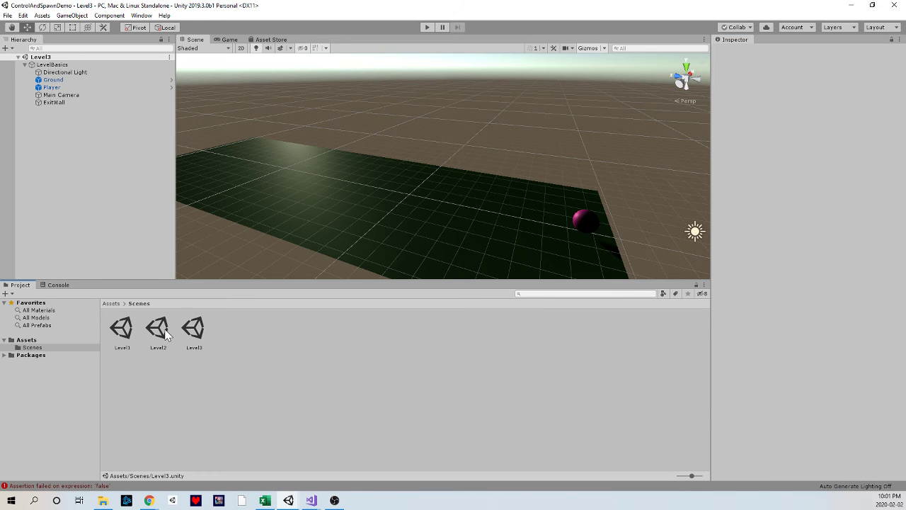
pyautogui.doubleClick(169, 335)
pyautogui.doubleClick(192, 335)
pyautogui.click(25, 64)
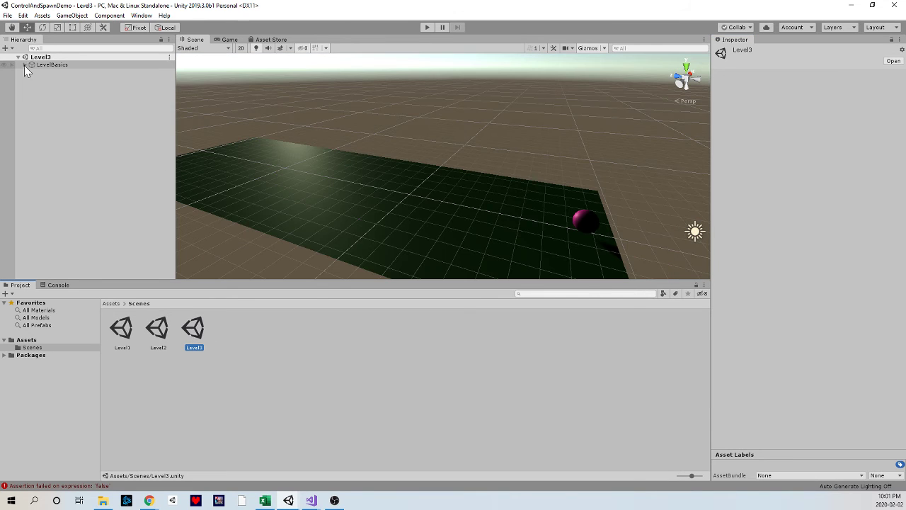
pyautogui.click(25, 65)
pyautogui.click(65, 95)
pyautogui.click(66, 102)
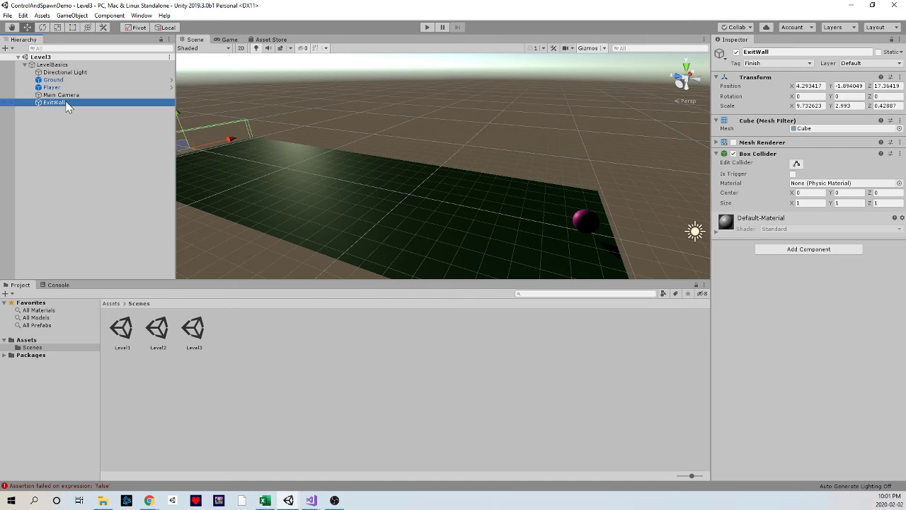
pyautogui.press('f')
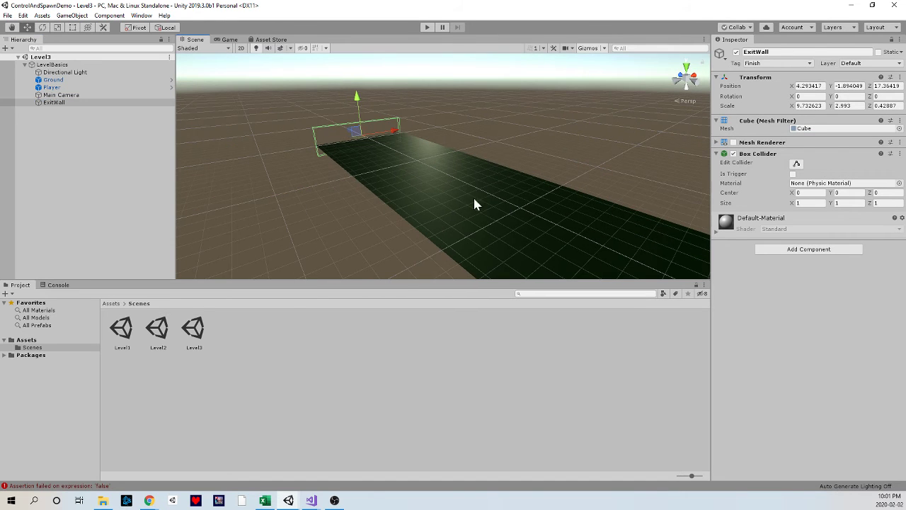
pyautogui.moveTo(459, 144); pyautogui.dragTo(544, 140, button='right')
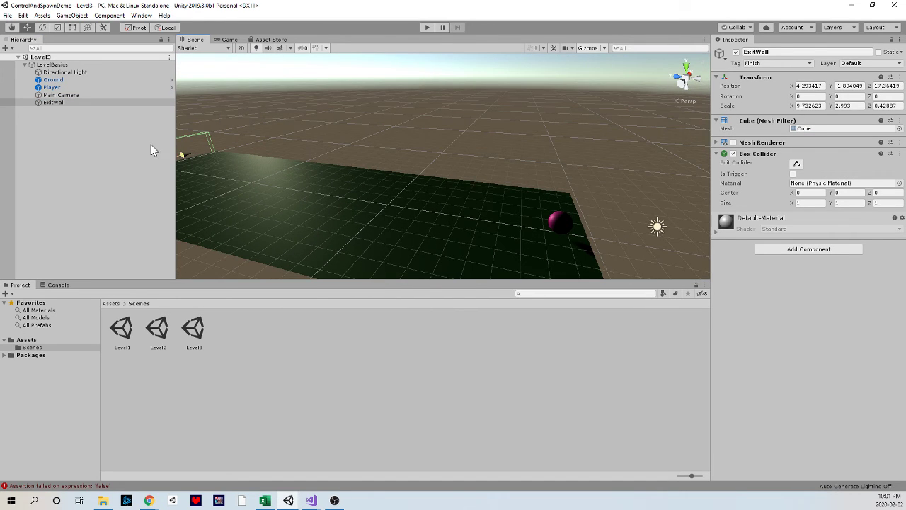
# Step: Open the Level1 scene and play-test it, steering the ball past the obstacles and through the exits until Level3 loads
pyautogui.click(84, 137)
pyautogui.click(120, 327)
pyautogui.doubleClick(121, 326)
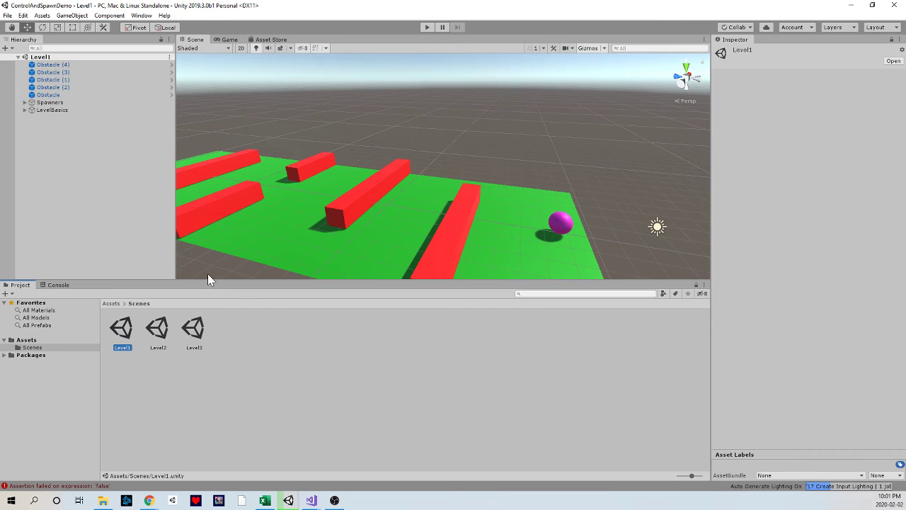
pyautogui.click(424, 29)
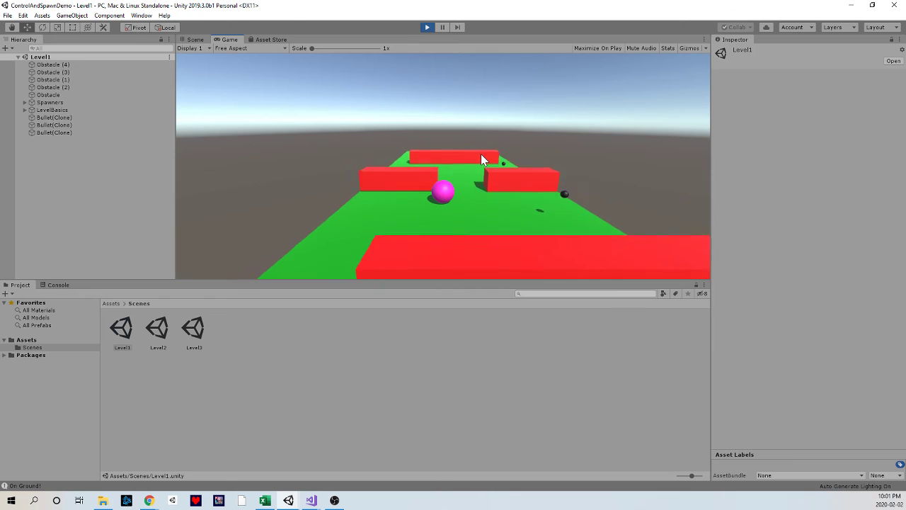
pyautogui.press('d')
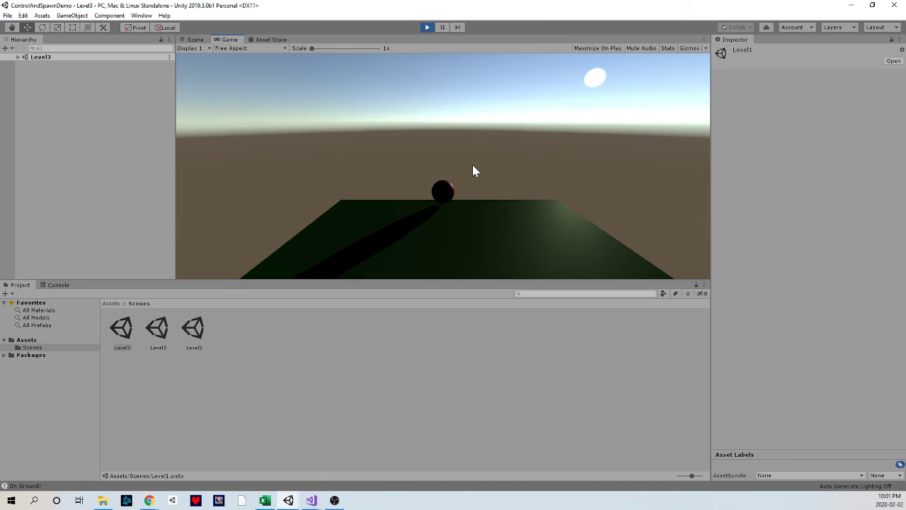
# Step: Roll the ball backward and forward along Level3's ground to test its movement, and stop the play-test
pyautogui.press('s')
pyautogui.press('s')
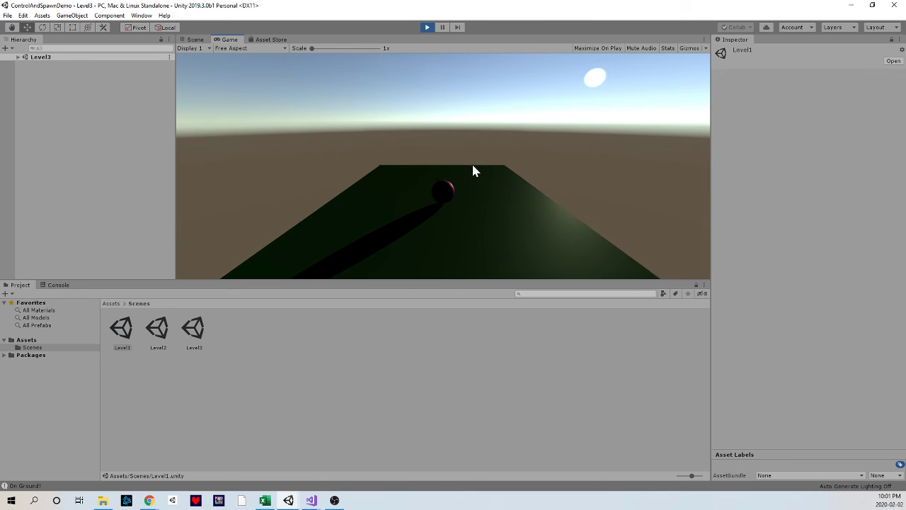
pyautogui.press('w')
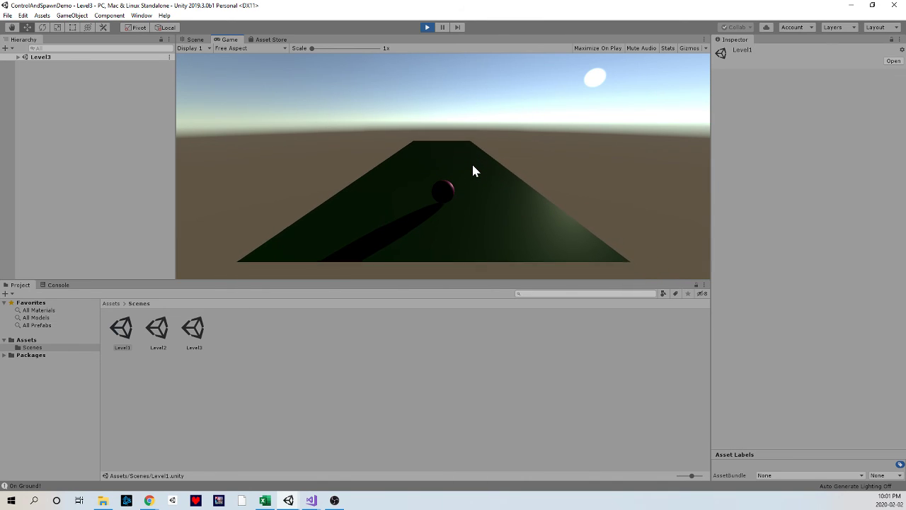
pyautogui.press('w')
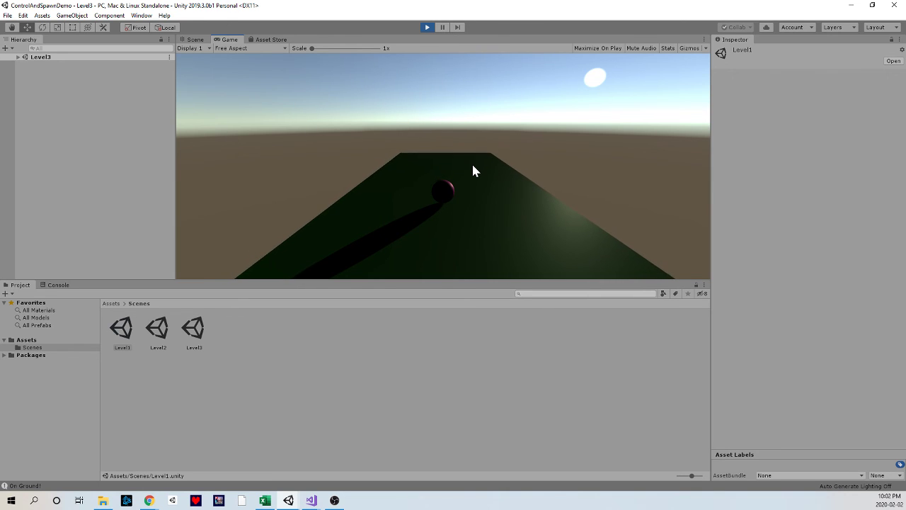
pyautogui.hotkey('ctrl', 'p')
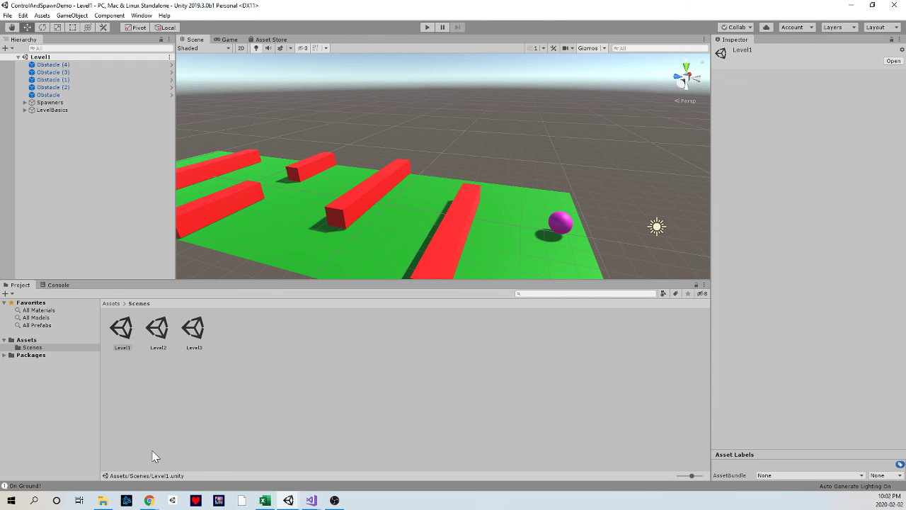
# Step: Play-test Level1 again, rolling the ball around in front of the first obstacle while the spawners fire bullets, and end the test
pyautogui.keyDown('alt'); pyautogui.moveTo(472, 216); pyautogui.dragTo(416, 168); pyautogui.keyUp('alt')
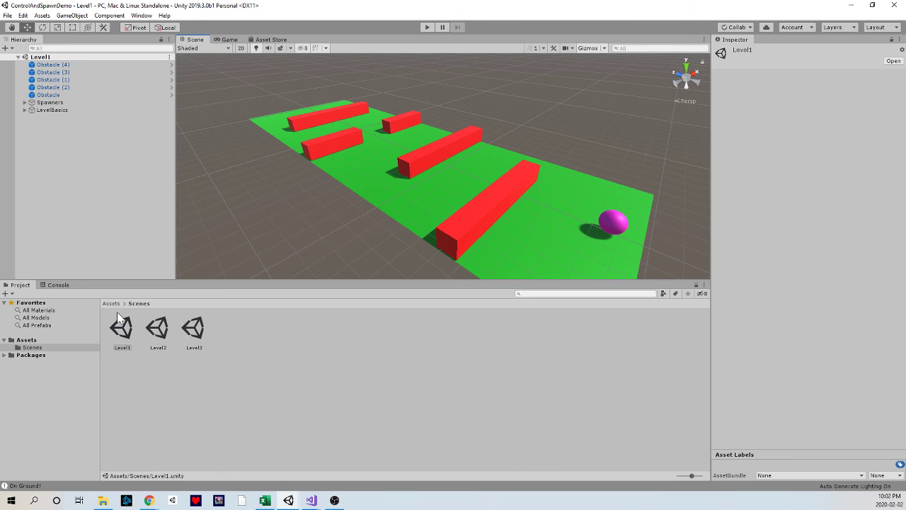
pyautogui.click(427, 28)
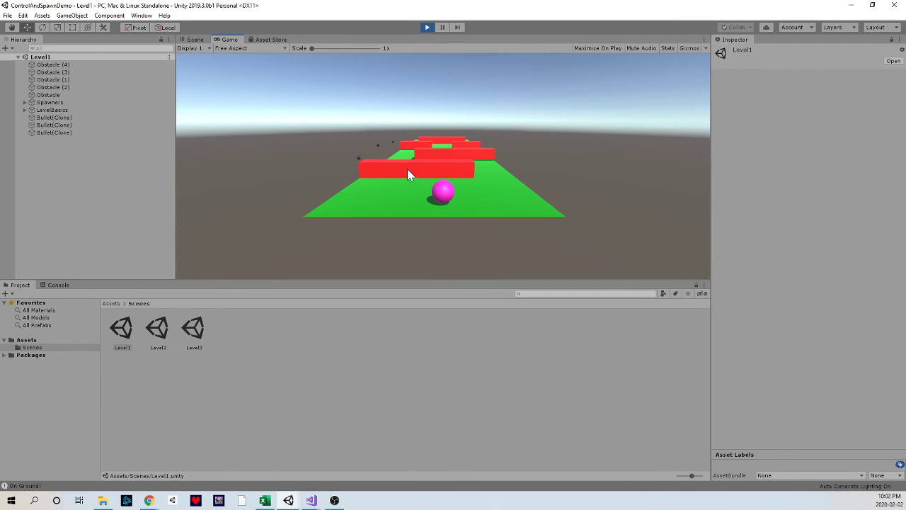
pyautogui.press('d')
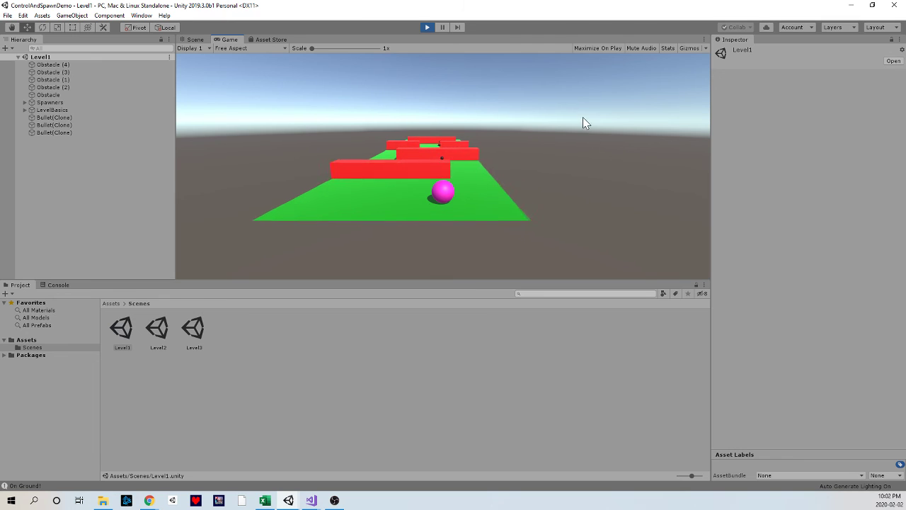
pyautogui.press('a')
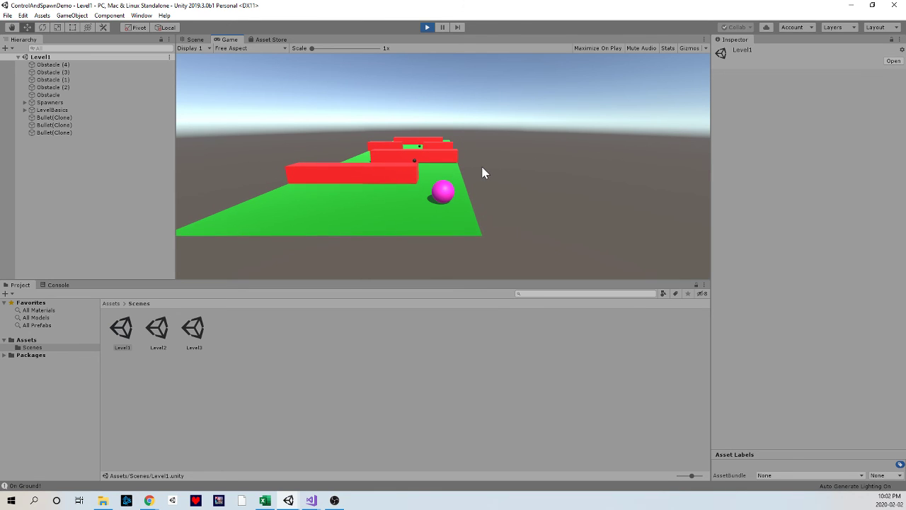
pyautogui.press('a')
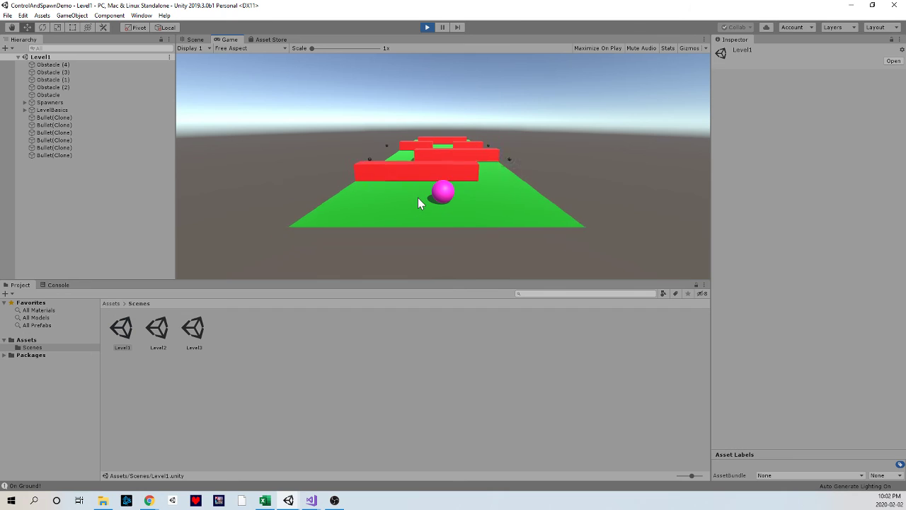
pyautogui.press('a')
pyautogui.press('w')
pyautogui.press('d')
pyautogui.press('s')
pyautogui.press('w')
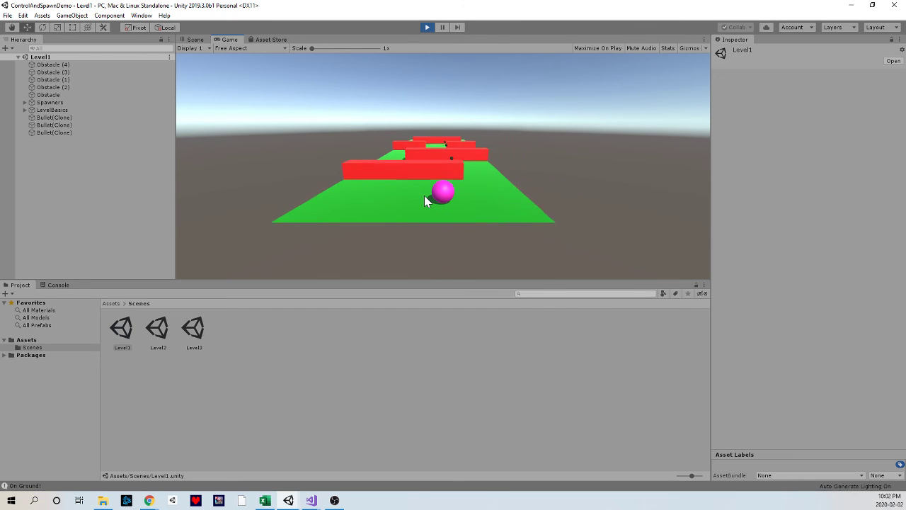
pyautogui.press('a')
pyautogui.press('s')
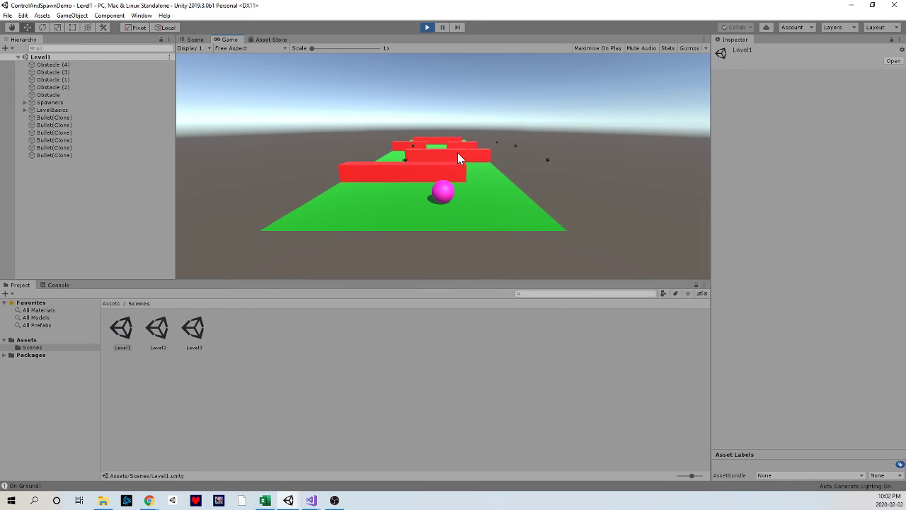
pyautogui.click(428, 29)
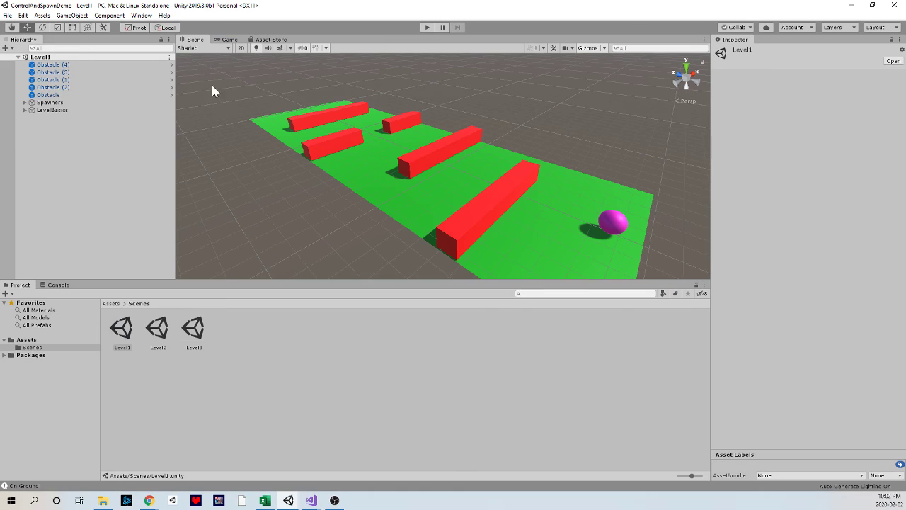